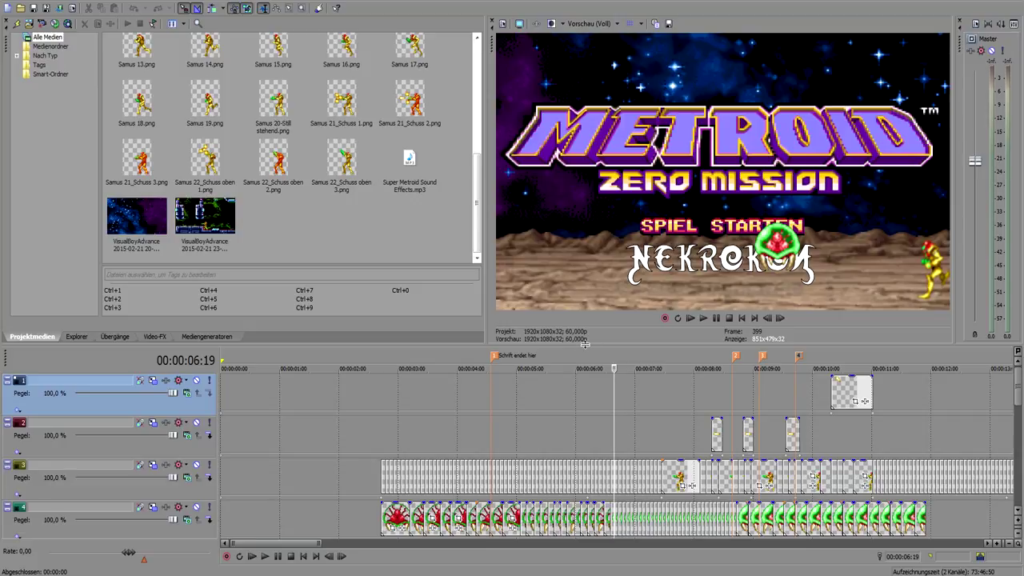
- Enlarge the timeline area and play the intro from the end of the background clip's fade-in on track 7
left_click_drag(585, 344, 590, 272)
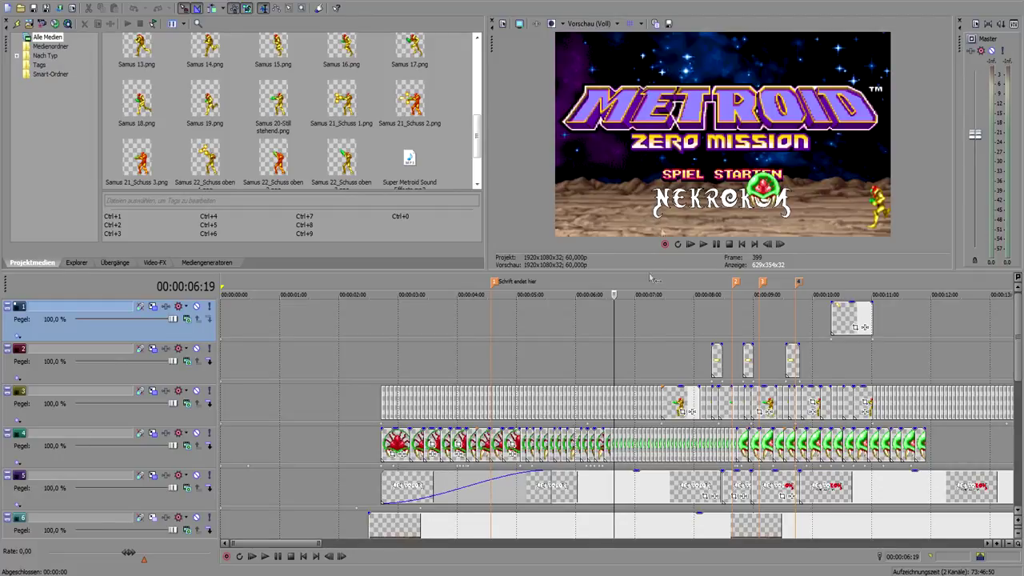
scroll(1019, 366, "down", 3)
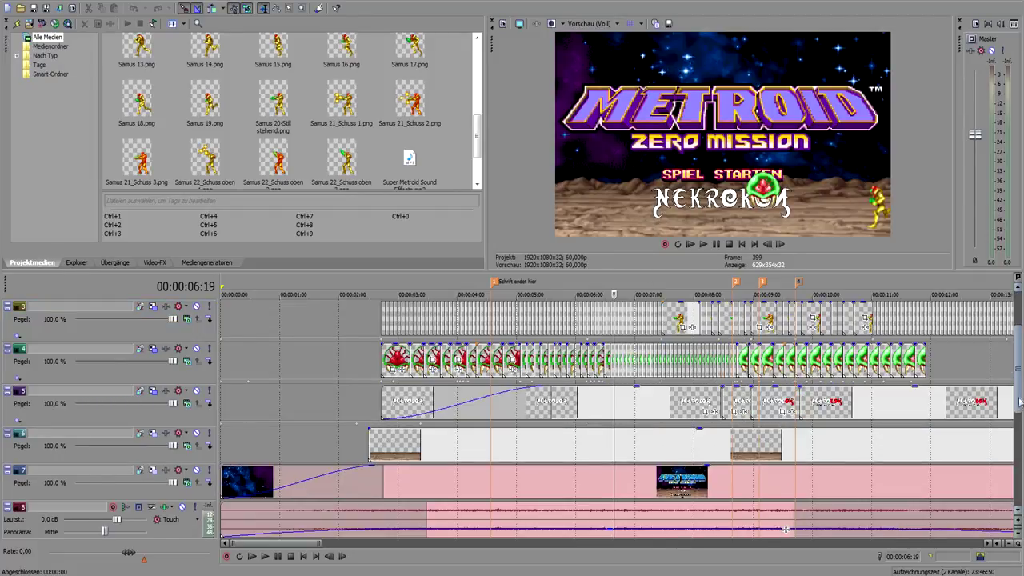
left_click(376, 446)
left_click(376, 446)
key("space")
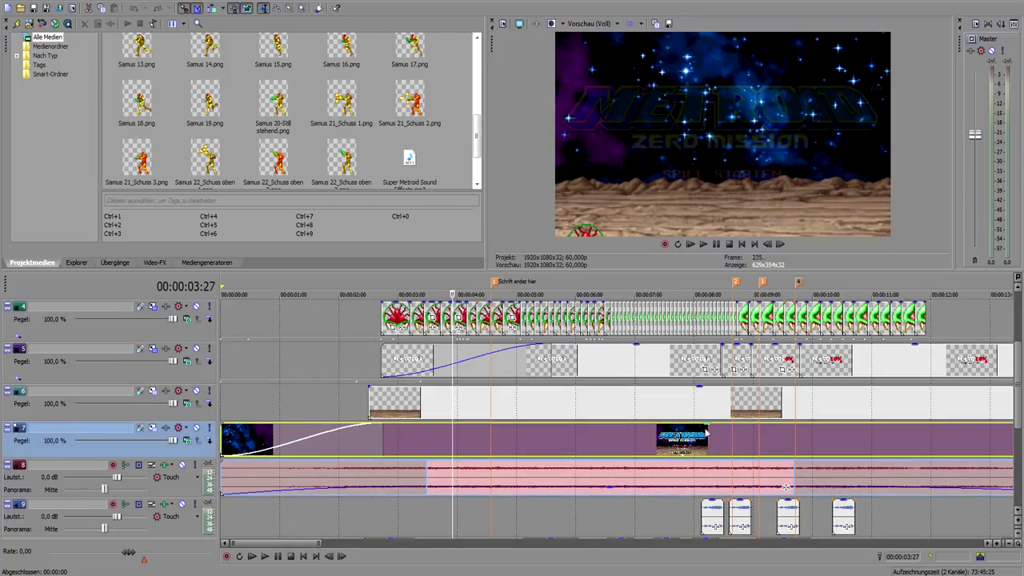
- Preview several points of the intro with the track 7 background clip's opacity lowered, and restore its full opacity
left_click(666, 446)
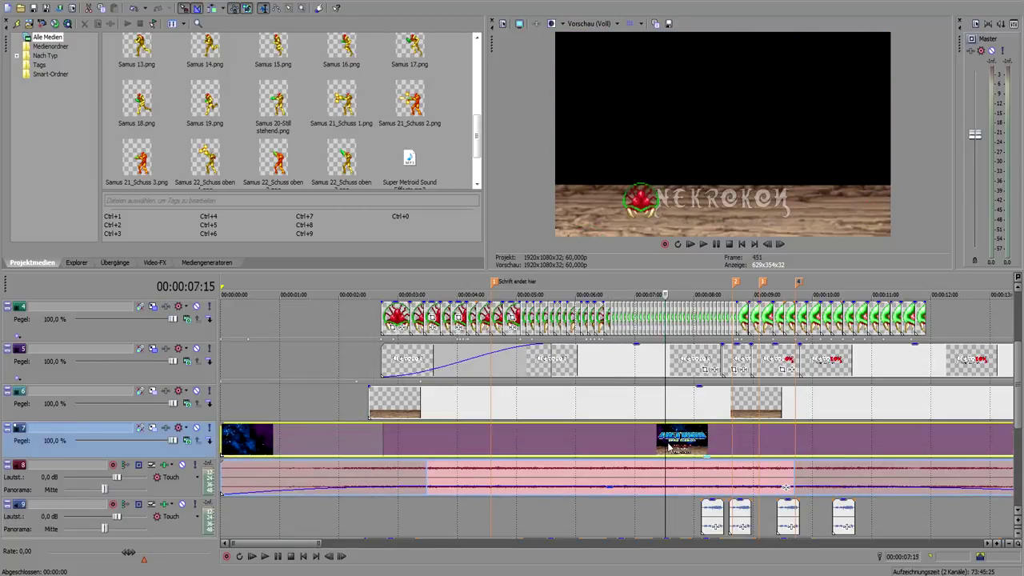
left_click(697, 444)
left_click(605, 446)
left_click(528, 446)
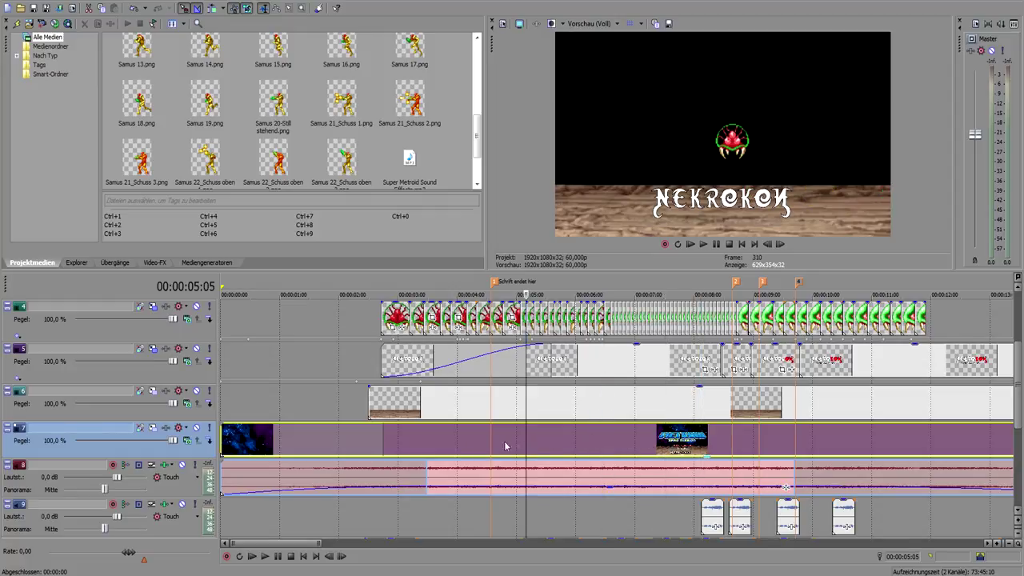
left_click(451, 447)
left_click_drag(711, 464, 710, 423)
- Examine the background clip on track 7 at several points between its fade-in and the end of the intro
left_click(392, 448)
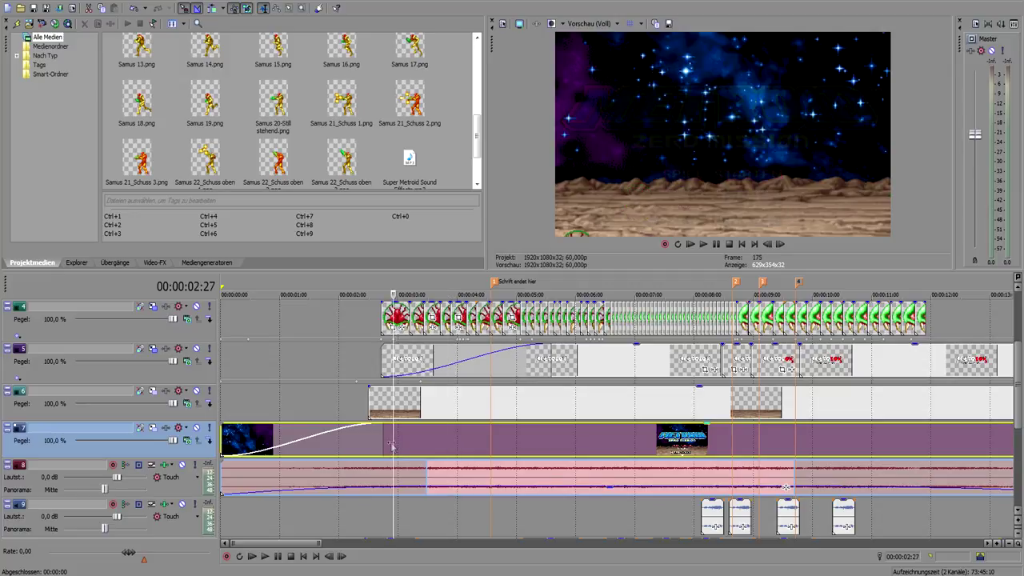
left_click(401, 446)
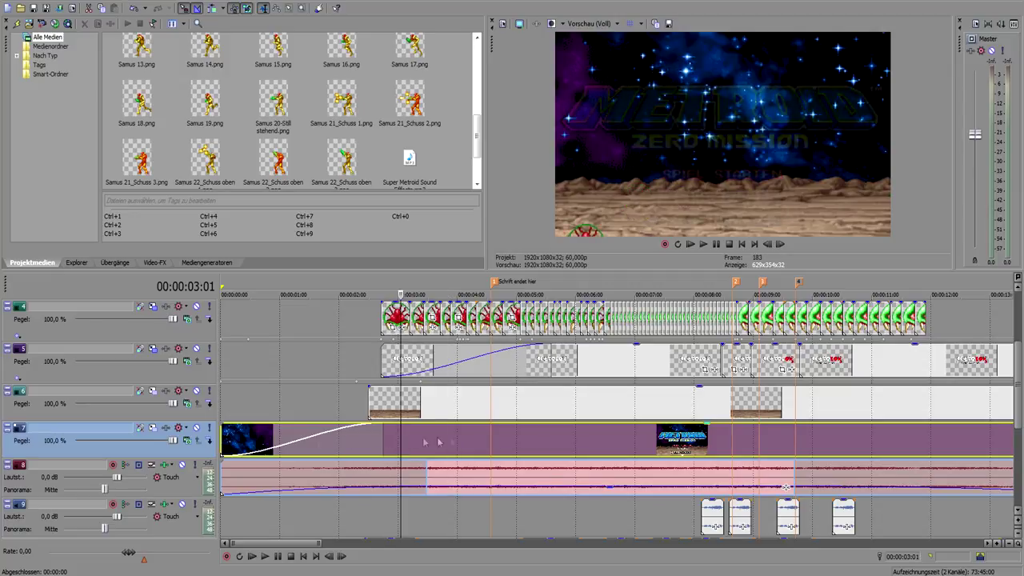
left_click(662, 451)
left_click(696, 450)
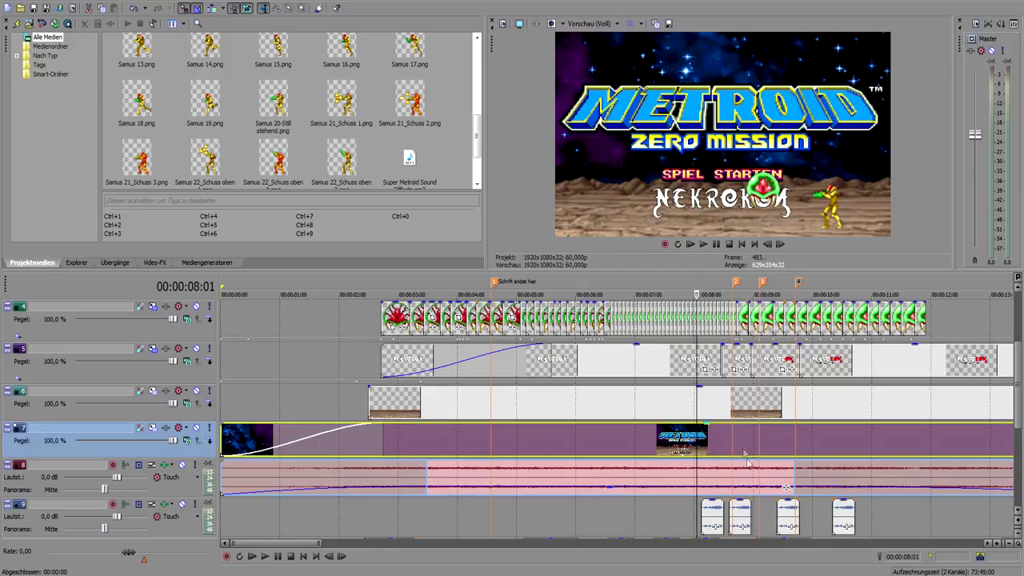
left_click(786, 449)
scroll(850, 466, "down", 2)
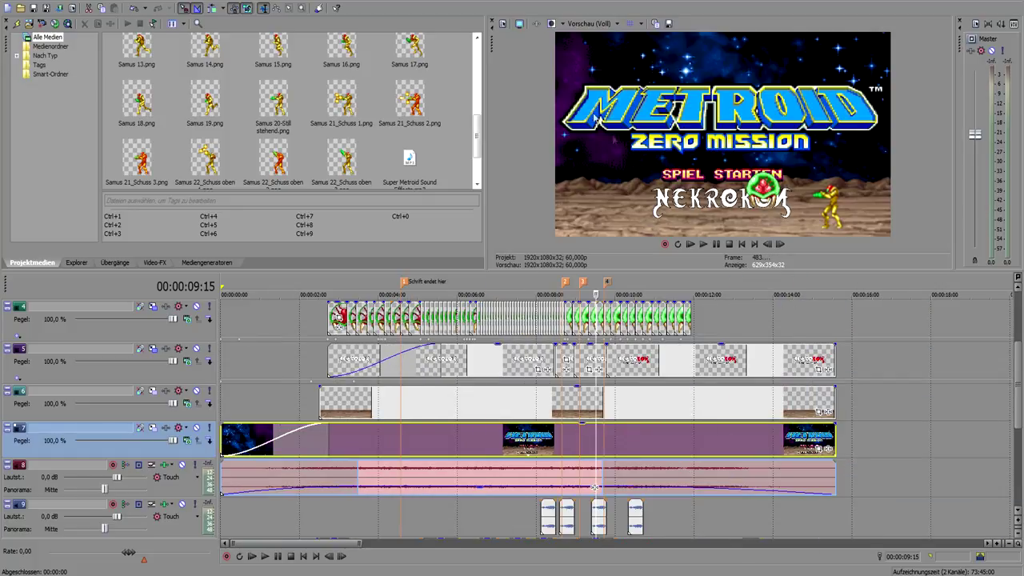
left_click(692, 448)
left_click(732, 448)
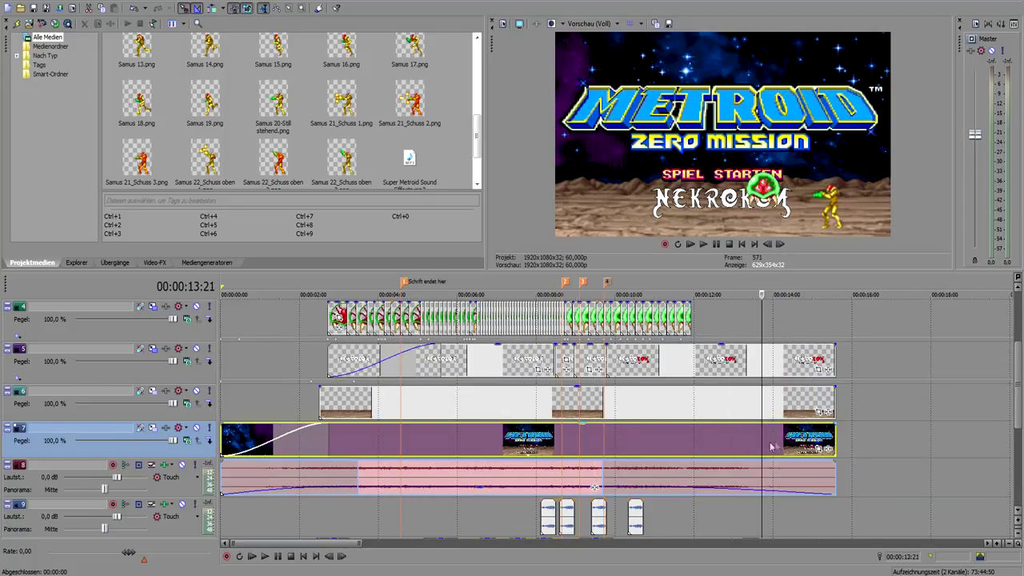
left_click(777, 446)
left_click(794, 444)
left_click(769, 445)
left_click(756, 444)
left_click(750, 444)
scroll(752, 444, "down", 2)
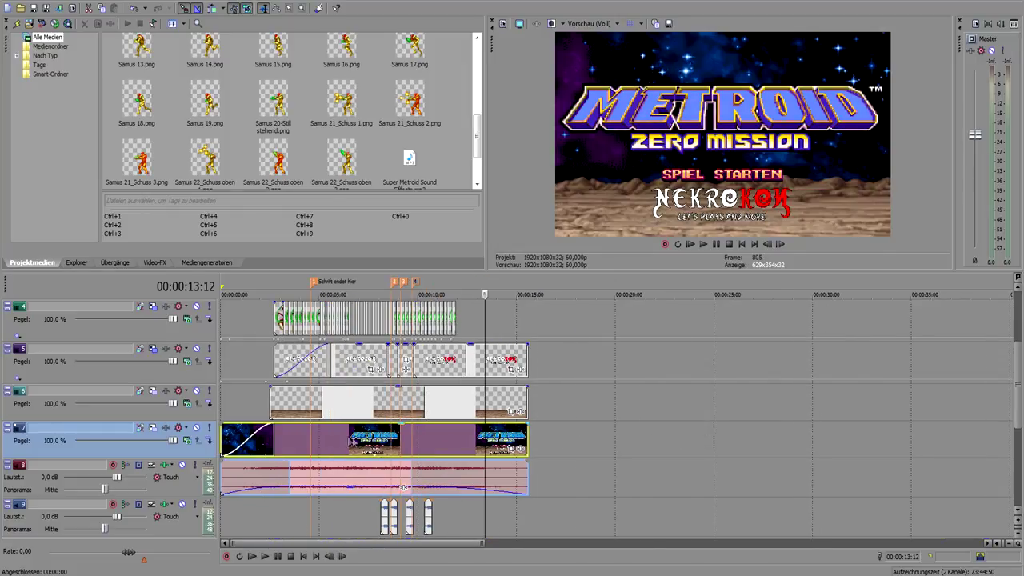
left_click(348, 443)
scroll(379, 448, "up", 3)
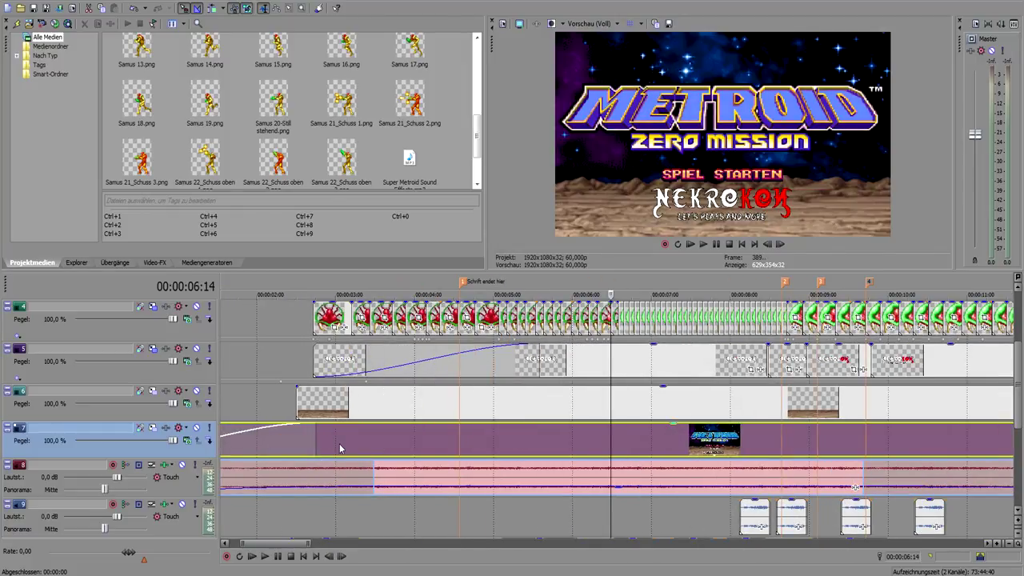
- Hide the logo text clip on track 5 by lowering its opacity, and preview the moment just after the background's fade-in
scroll(340, 448, "up", 2)
left_click(340, 446)
left_click_drag(662, 345, 662, 393)
scroll(425, 450, "down", 2)
left_click(458, 445)
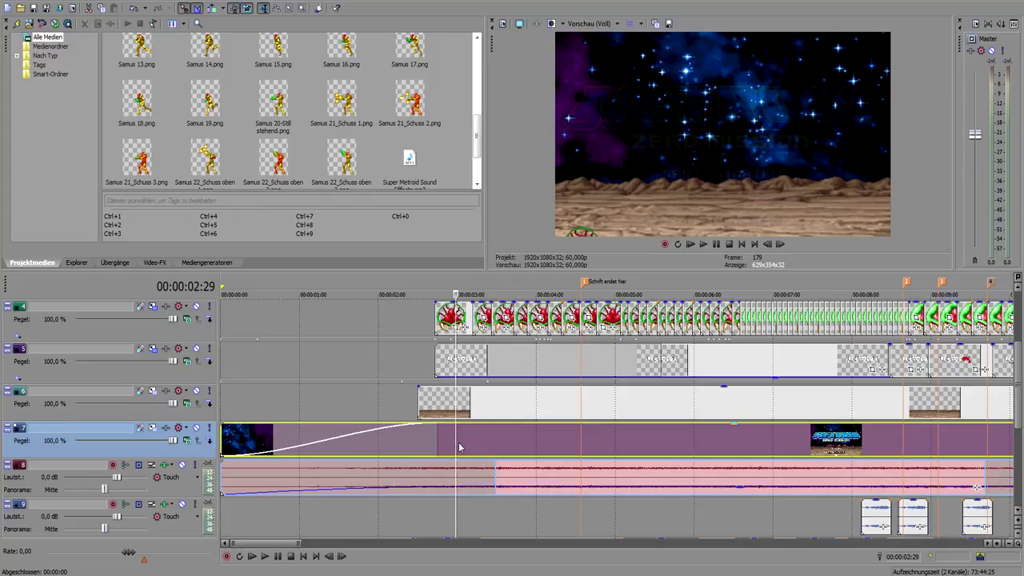
- Lower the ground image's opacity on track 6 to 0 % to expose the original title screen, and restore the logo text's opacity
left_click(728, 394)
left_click_drag(727, 400, 708, 444)
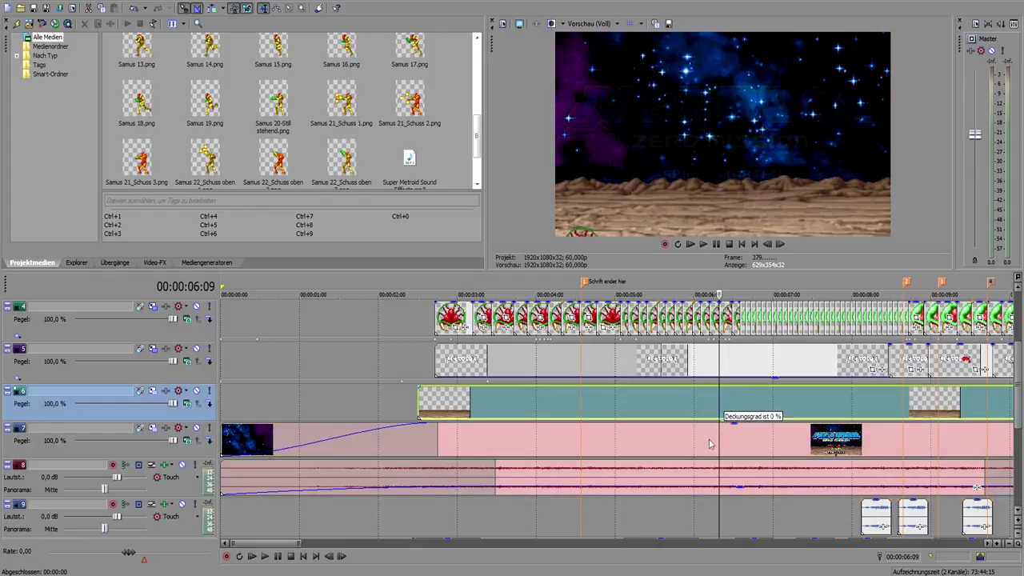
left_click(708, 445)
scroll(708, 444, "down", 2)
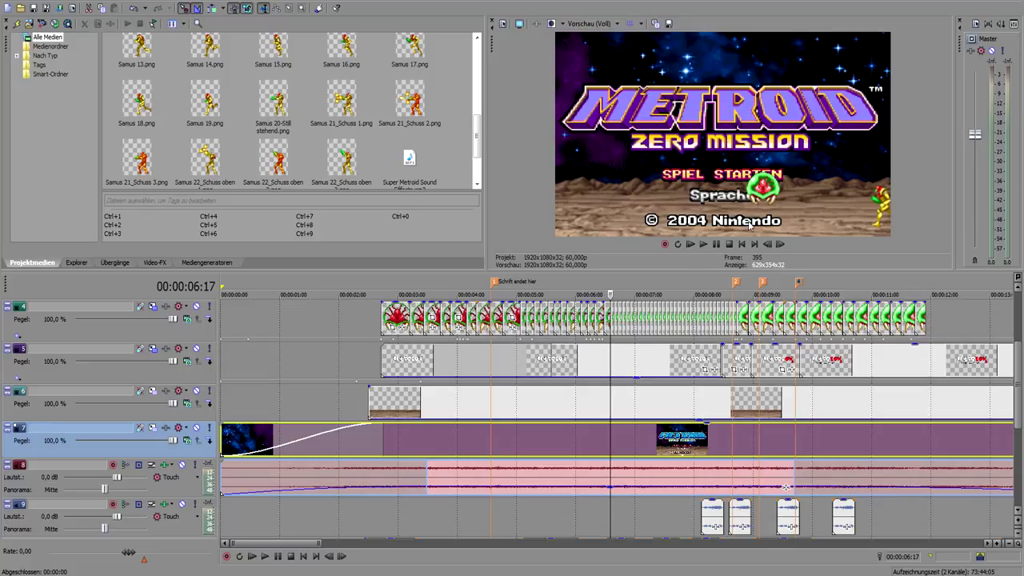
left_click_drag(637, 376, 637, 335)
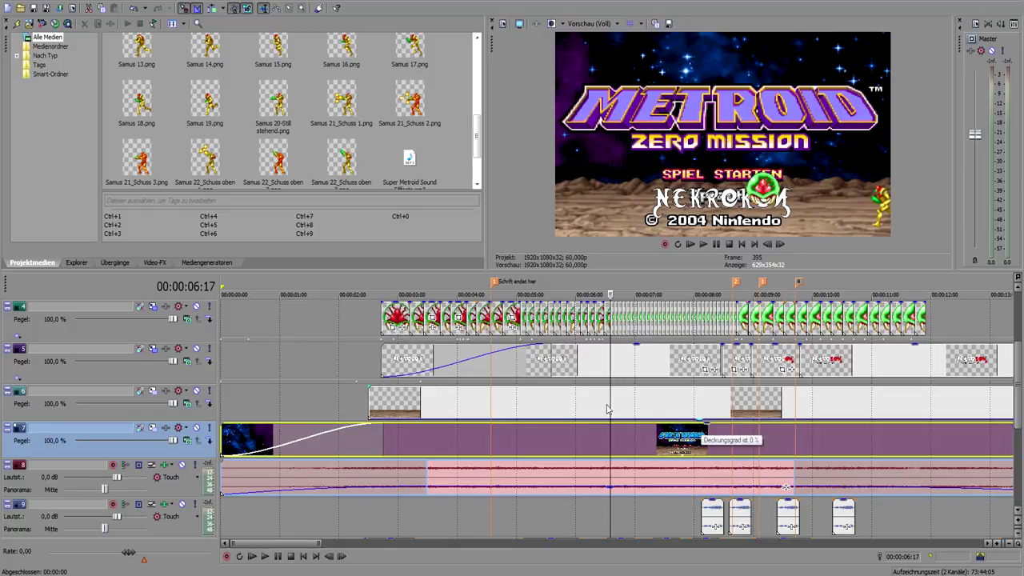
- Extend the start of the ground image clip on track 6 to the project start and preview the opening seconds
left_click(401, 412)
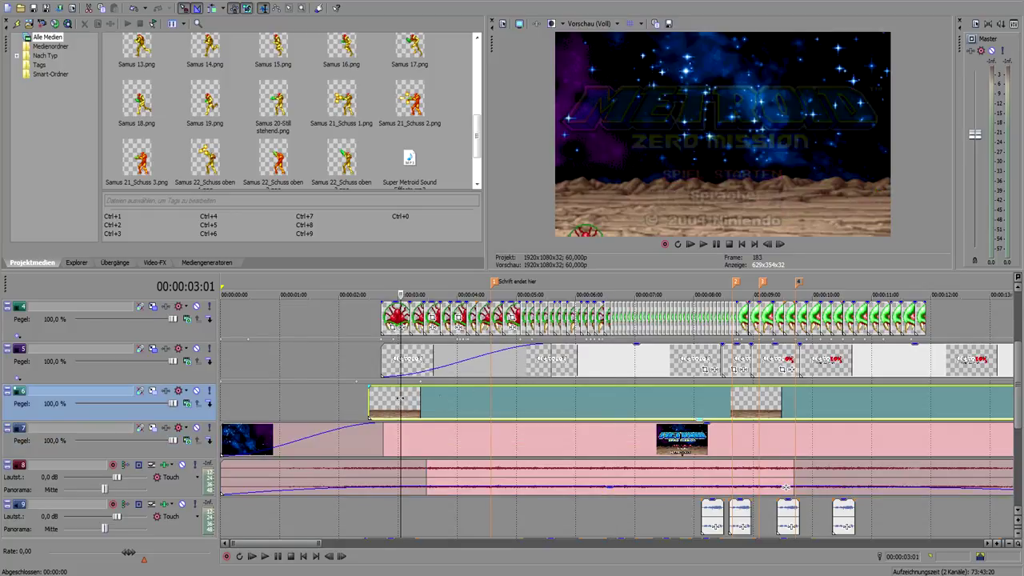
left_click_drag(365, 404, 234, 403)
left_click(247, 370)
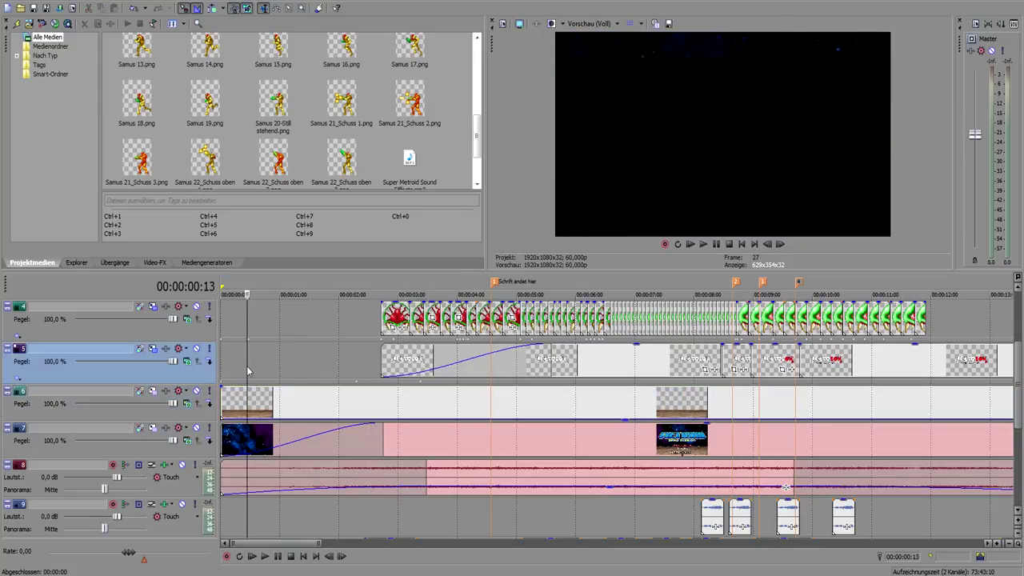
left_click(237, 369)
left_click(271, 364)
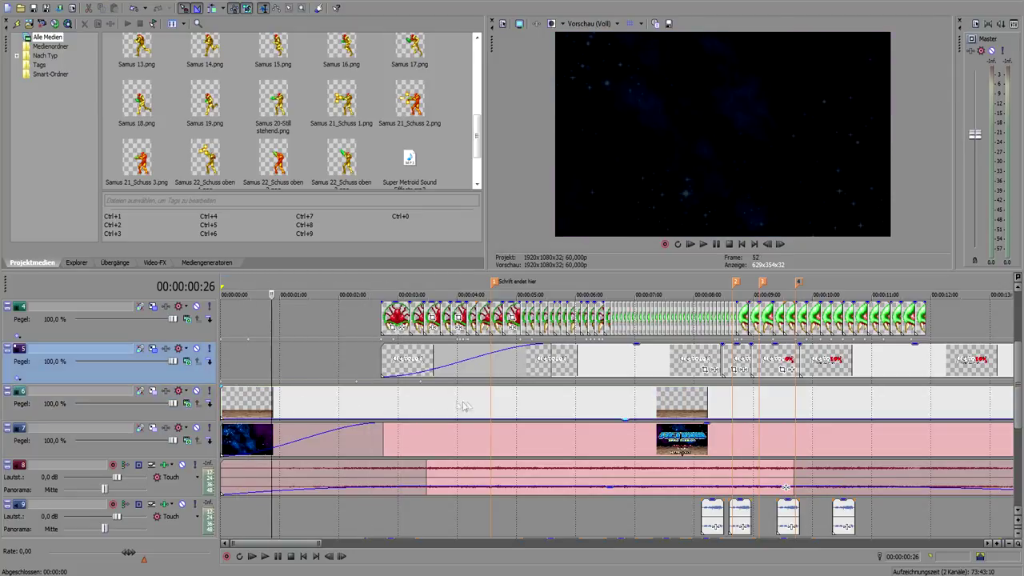
left_click(310, 359)
left_click(342, 357)
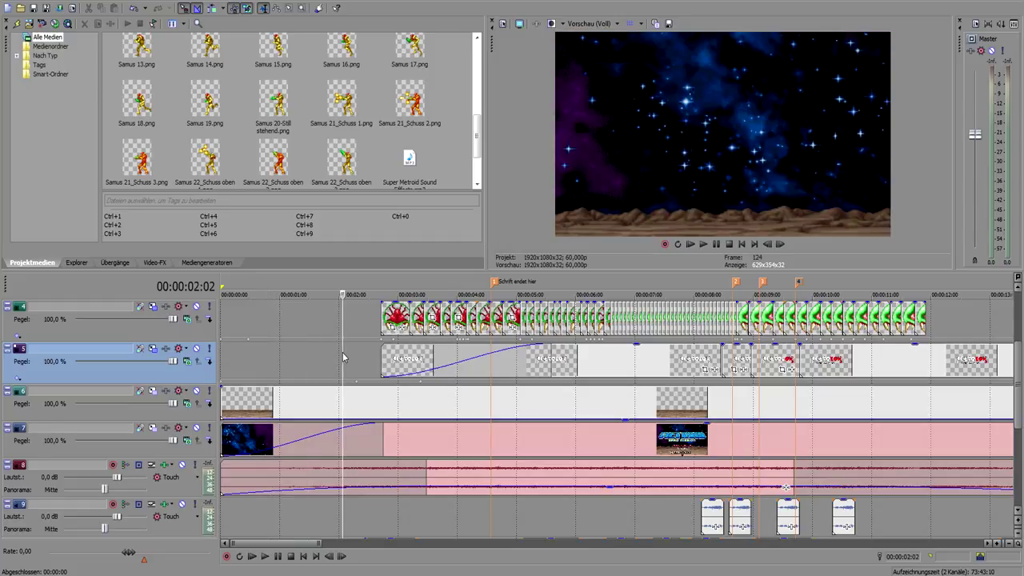
- Restore the ground image's full opacity and trim its start to line up with the start of the logo text clip
left_click(315, 405)
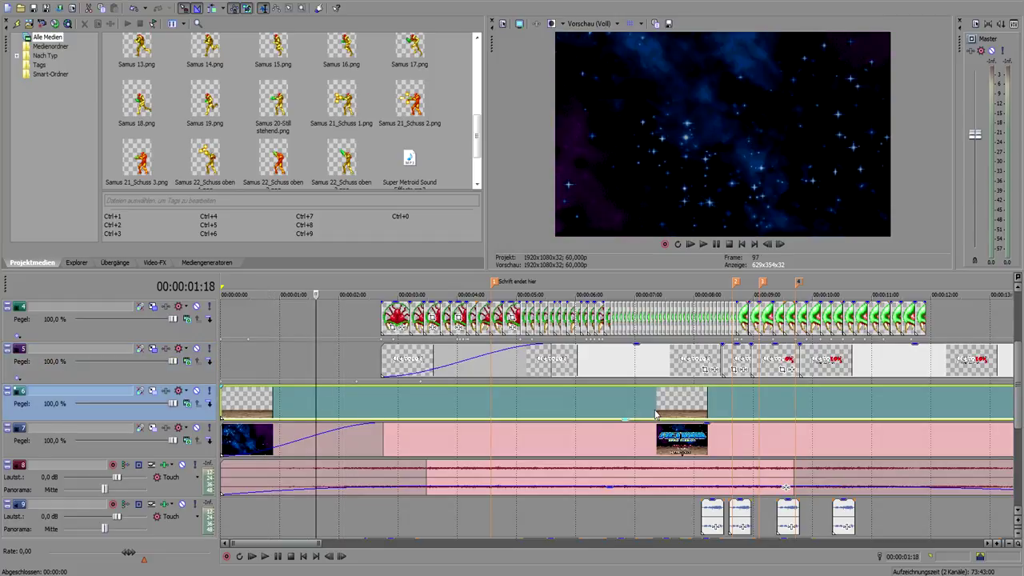
left_click(244, 368)
left_click_drag(625, 419, 623, 389)
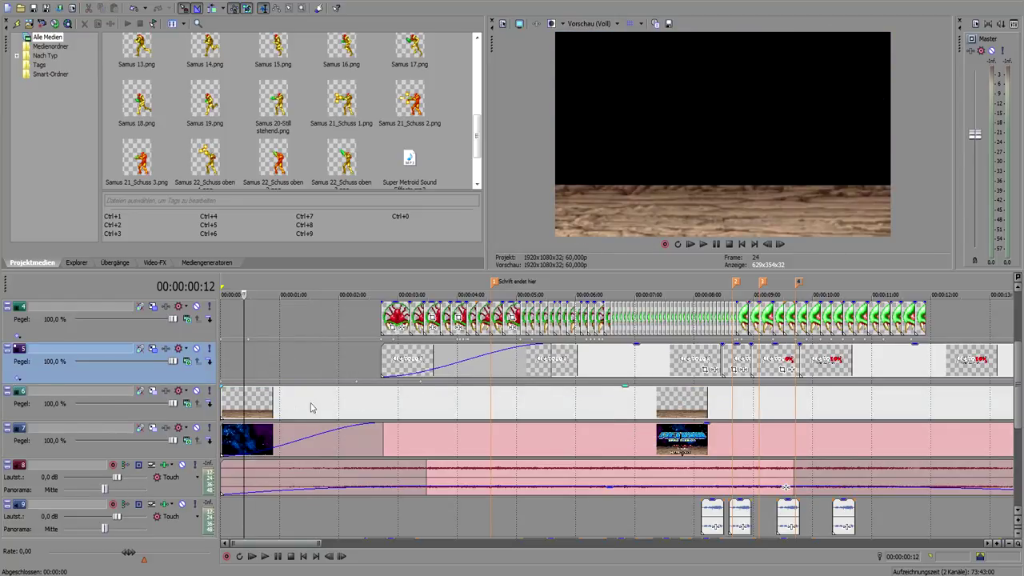
left_click_drag(221, 397, 375, 394)
left_click(375, 395)
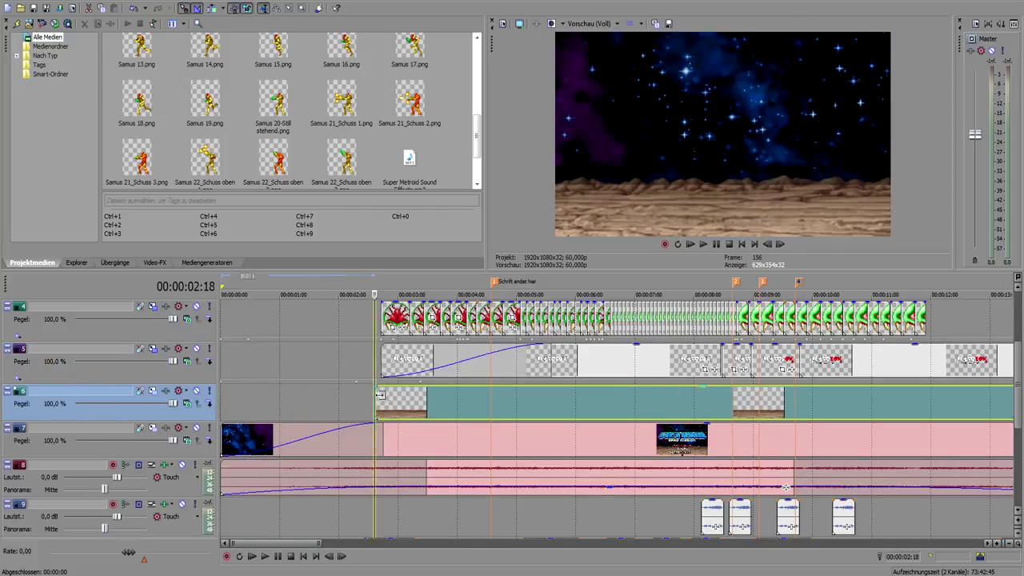
left_click_drag(375, 394, 381, 396)
- Check the ground clip at several points and play the intro from the first Metroid sprite on track 4
left_click(409, 400)
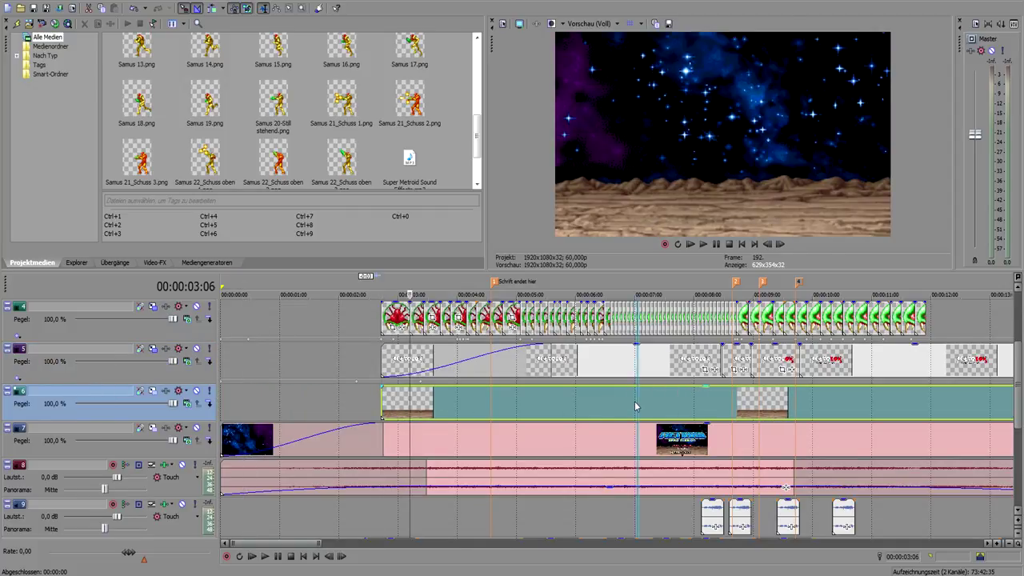
left_click(637, 406)
left_click(723, 396)
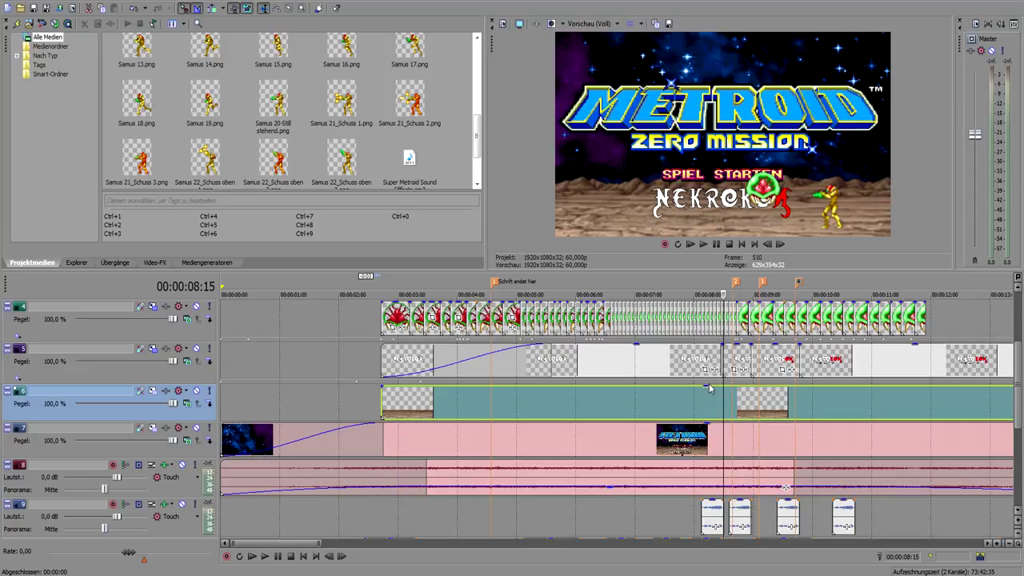
left_click(384, 364)
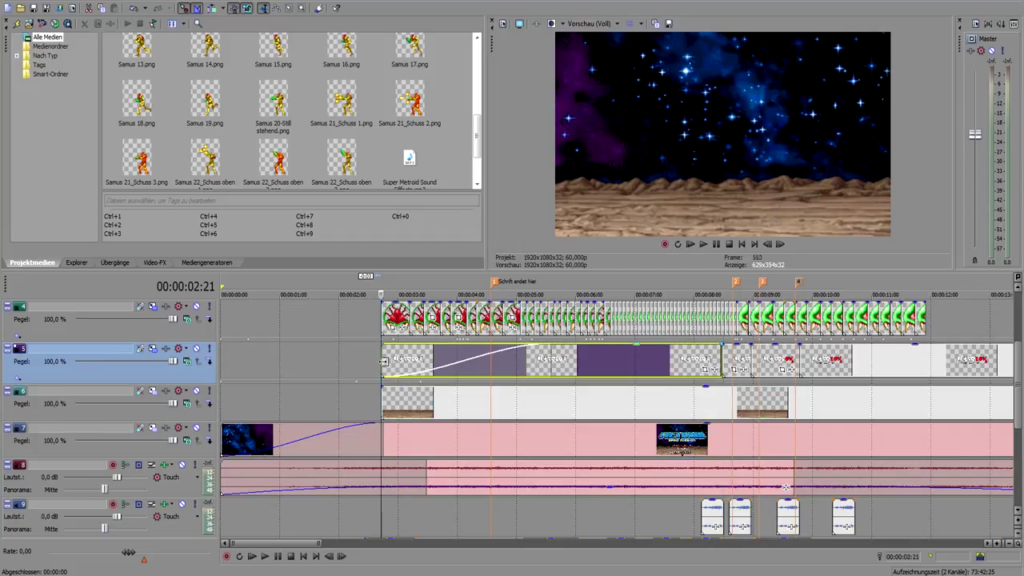
left_click(383, 314)
key("space")
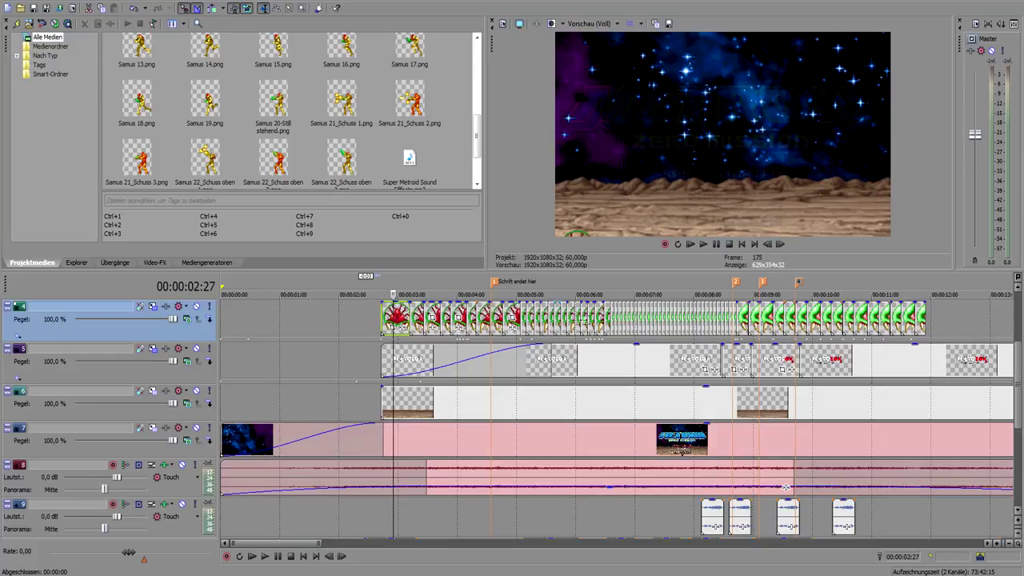
scroll(1020, 364, "up", 2)
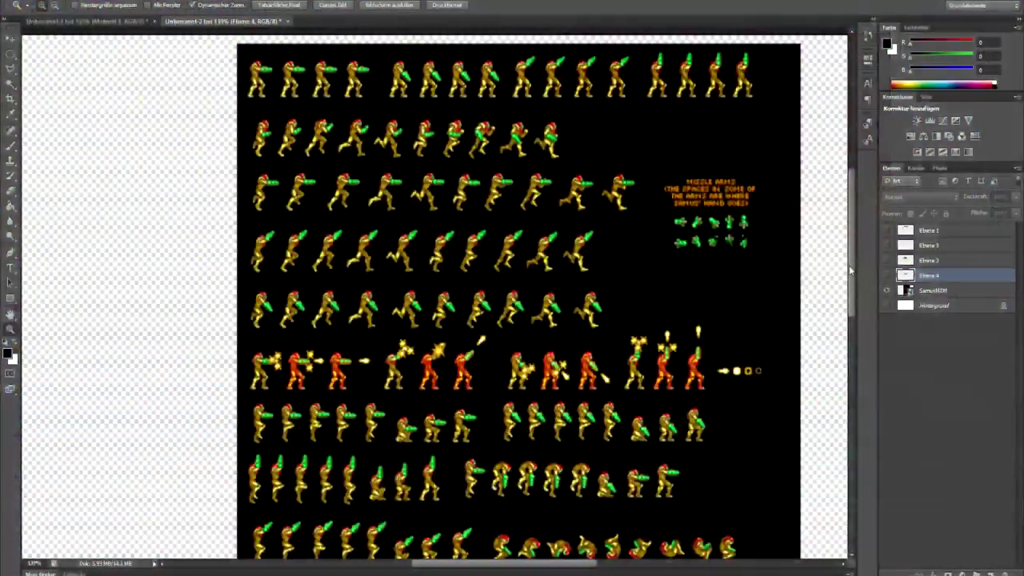
- In Photoshop, hide the SamusMZM sprite sheet layer and show the layers Ebene 1, Ebene 3, Ebene 2 and Ebene 4
left_click_drag(850, 270, 883, 282)
left_click(887, 290)
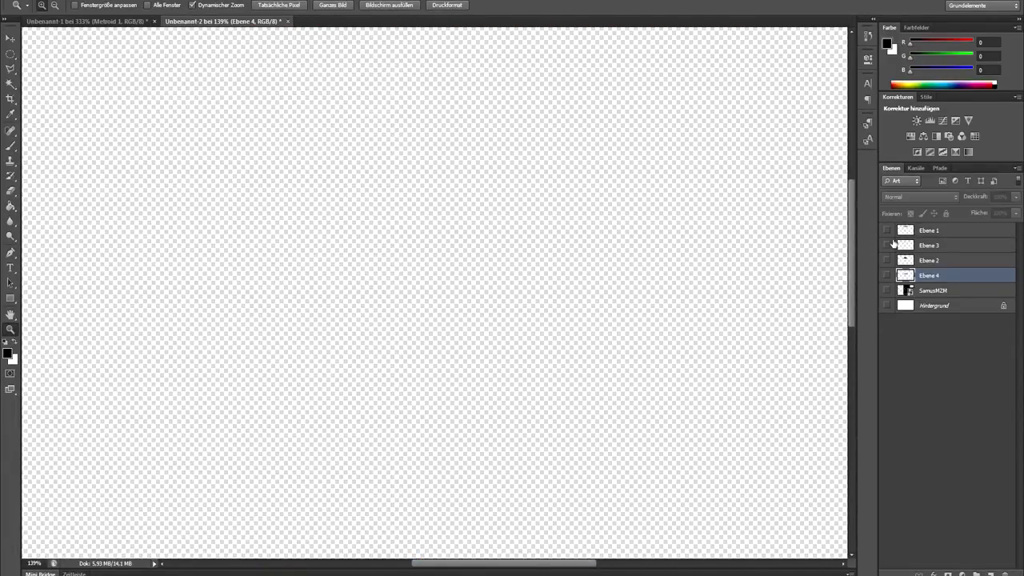
left_click(887, 230)
left_click(887, 246)
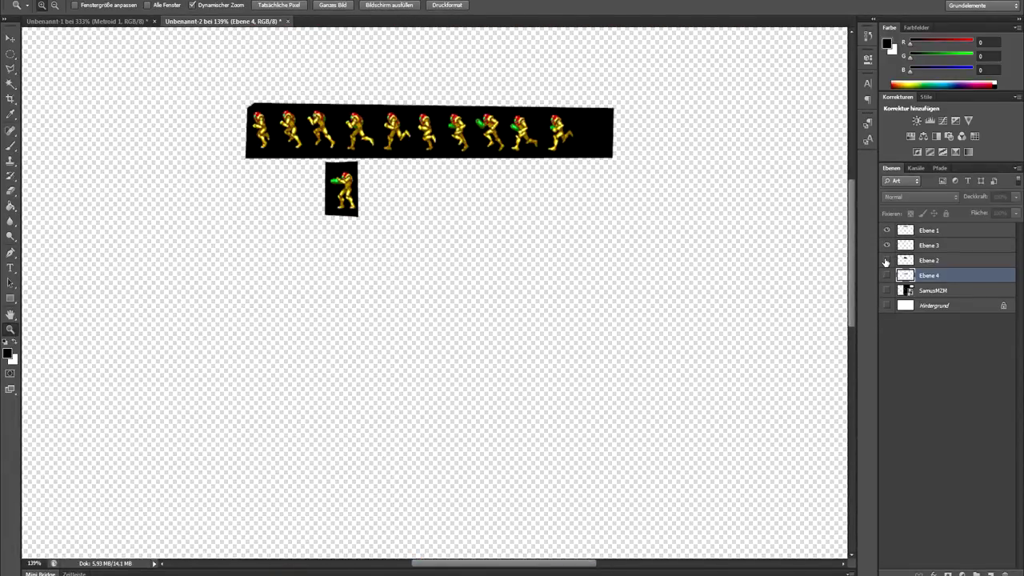
left_click(886, 261)
left_click(886, 276)
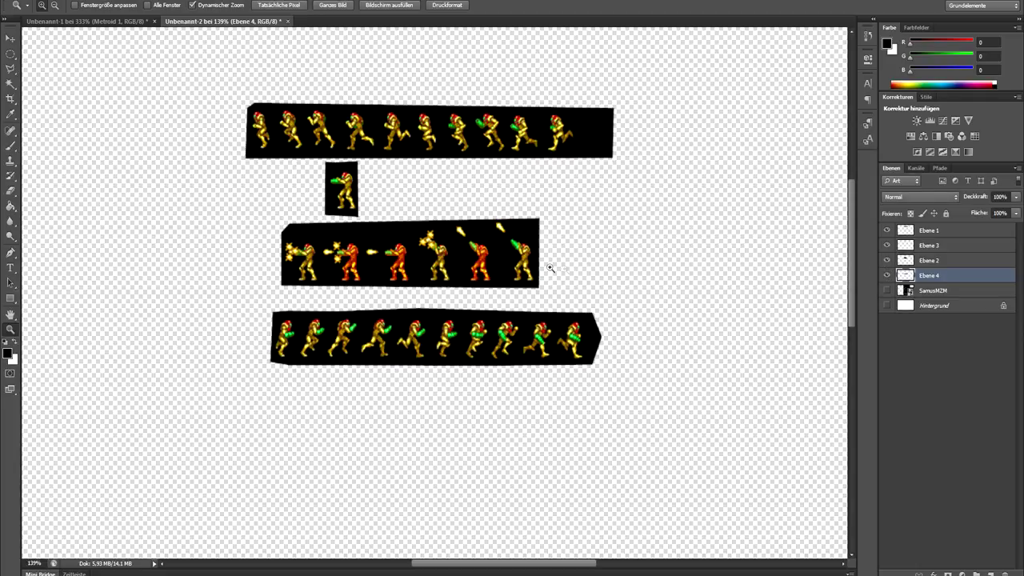
- Select the black background around the running Samus sprites on Ebene 1 with the Magic Wand, delete it and deselect
left_click(319, 179)
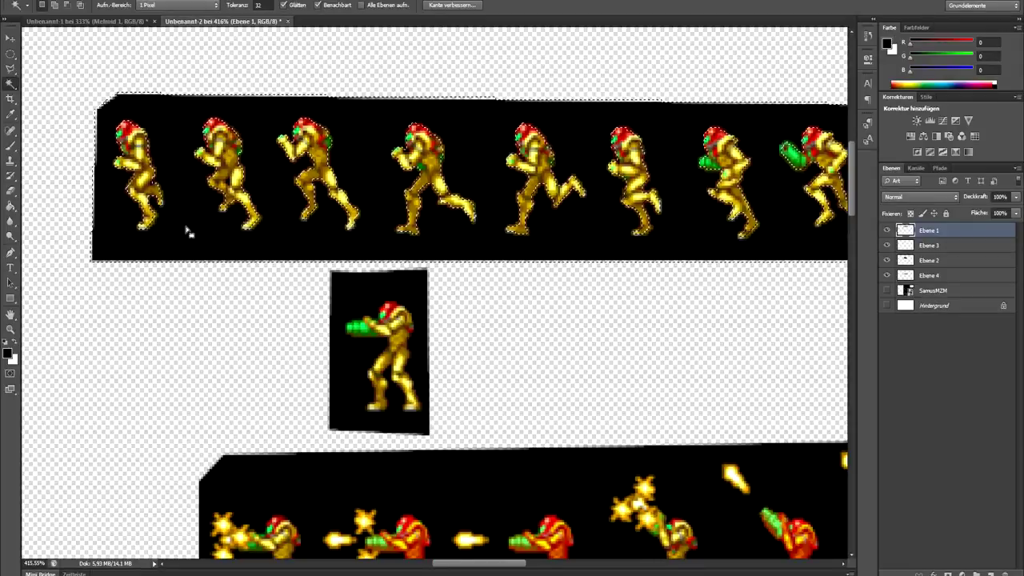
key("Delete")
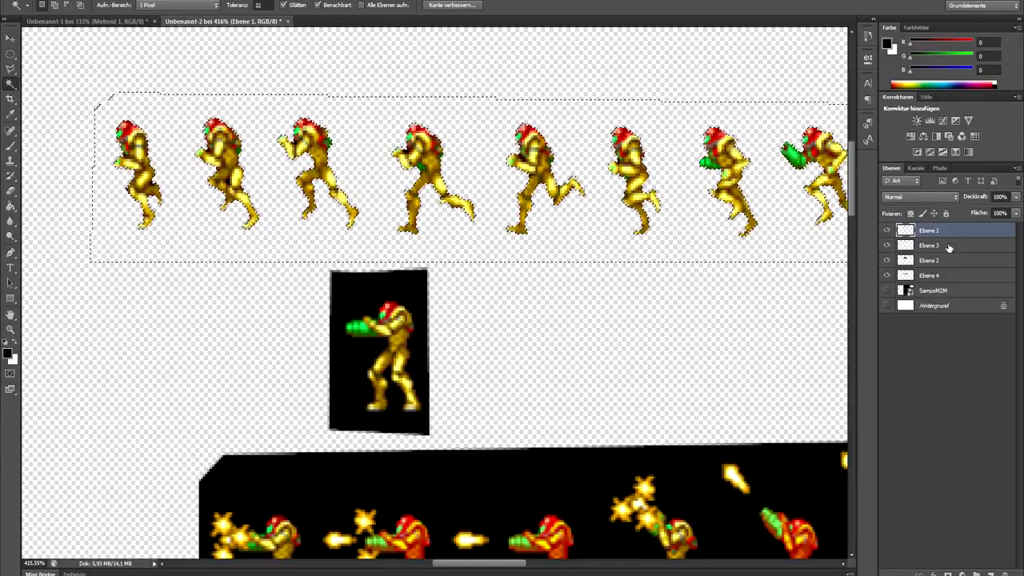
key("ctrl+d")
- Remove the black background around the standing Samus sprite on Ebene 3 using the Magic Wand
key("alt+bracketleft")
left_click(383, 298)
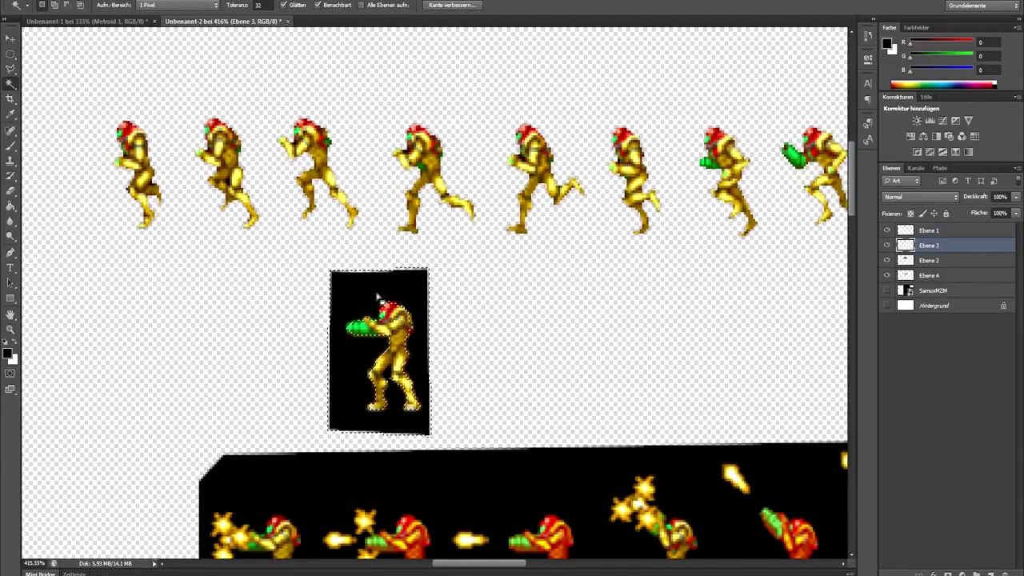
key("Delete")
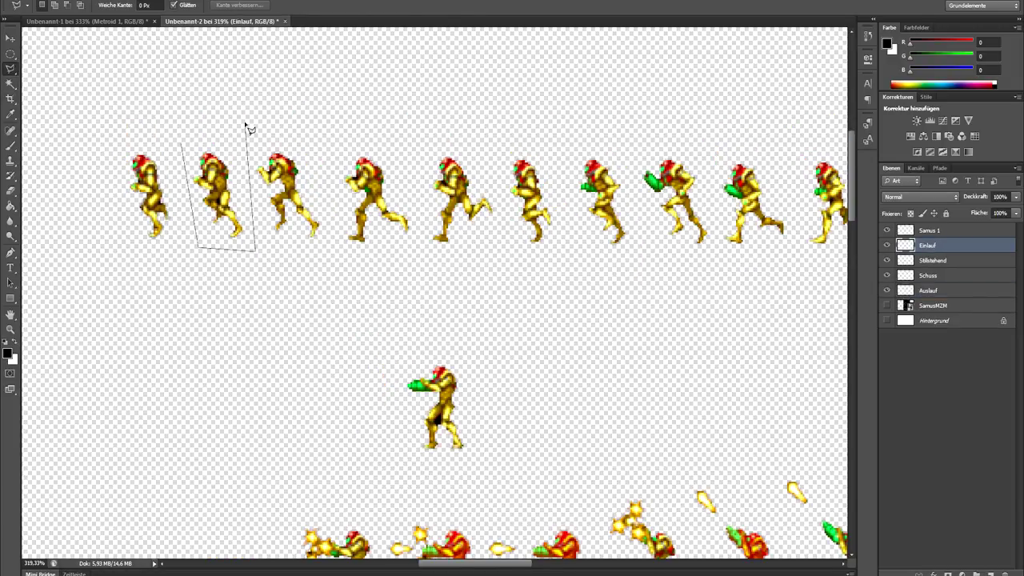
- Copy the second and third running sprites from Einlauf to separate layers named Samus 2 and Samus 3
double_click(246, 125)
right_click(209, 176)
left_click(278, 280)
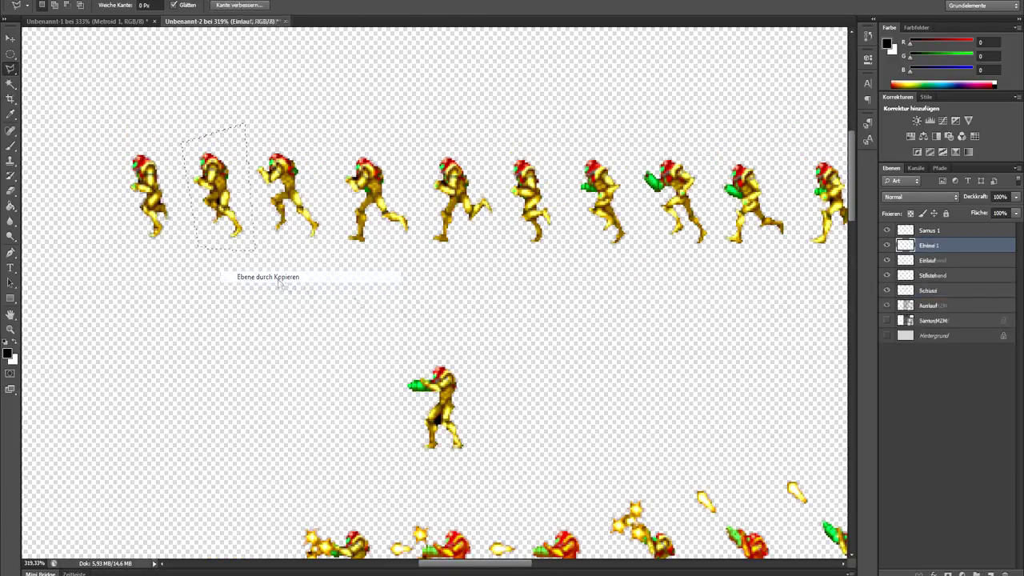
double_click(328, 149)
right_click(274, 190)
left_click(336, 284)
type("Samus 3")
key("Return")
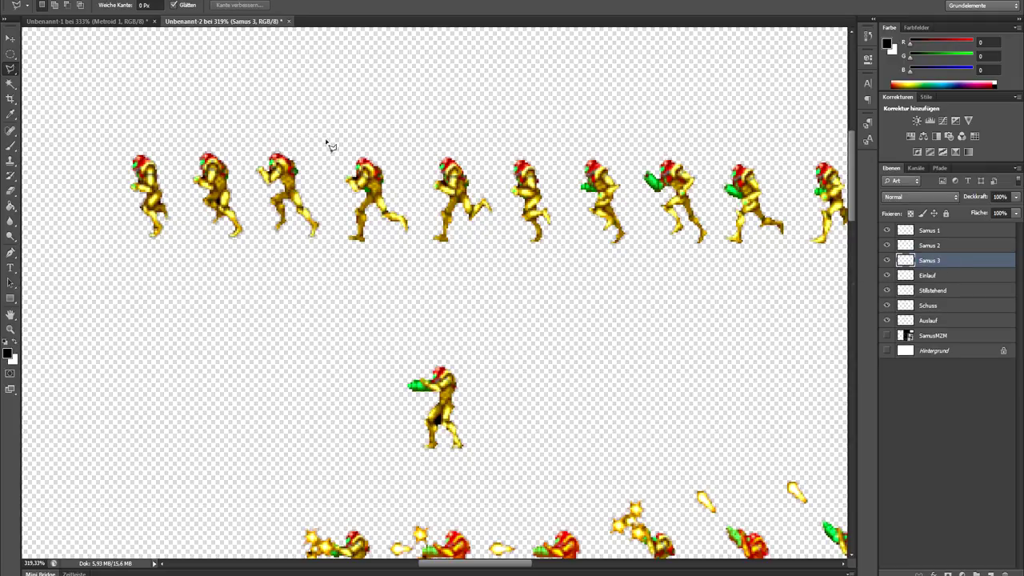
- Copy the fourth running sprite from Einlauf to a layer named Samus 4 and reselect Einlauf for the fifth sprite
double_click(422, 226)
right_click(374, 195)
left_click(423, 287)
left_click(568, 206)
left_click(928, 275)
right_click(393, 209)
left_click(441, 302)
type("Samus 4")
key("Return")
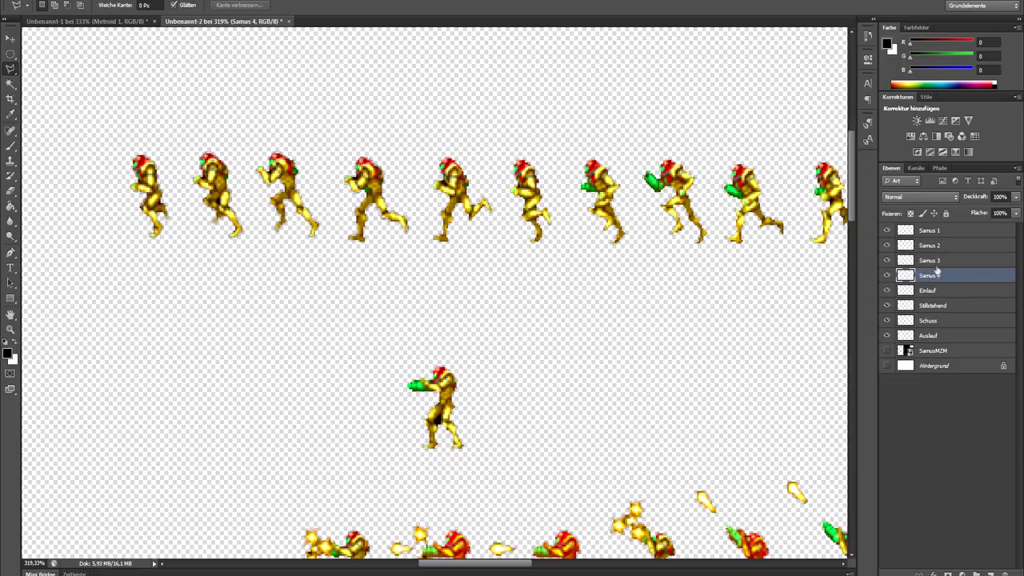
left_click(928, 290)
right_click(441, 192)
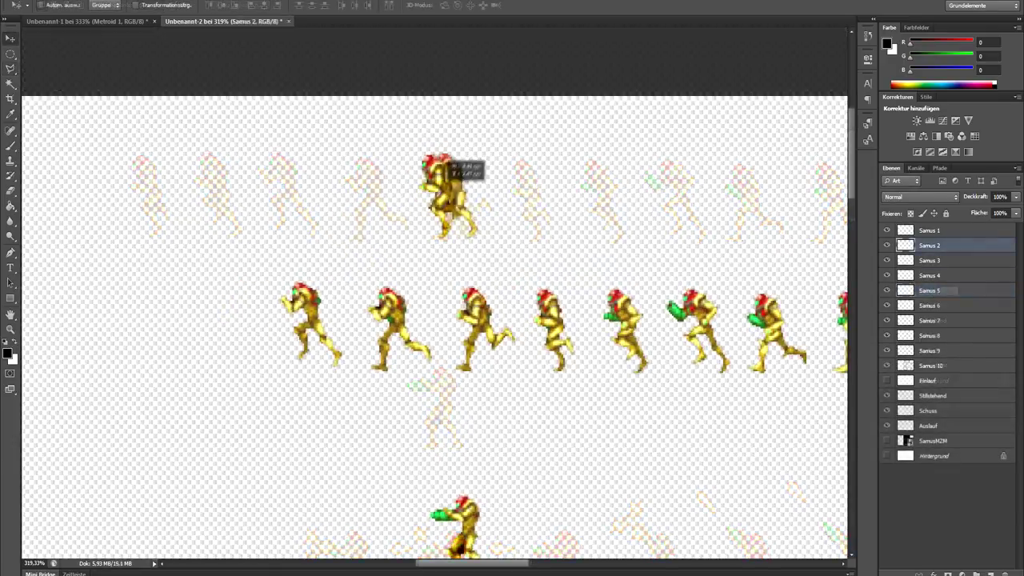
- Move the sprites on layers Samus 2 to Samus 5 over the Samus 1 sprite so they overlap
mouse_move(438, 160)
left_mouse_down()
mouse_move(417, 163)
mouse_move(411, 183)
left_mouse_up()
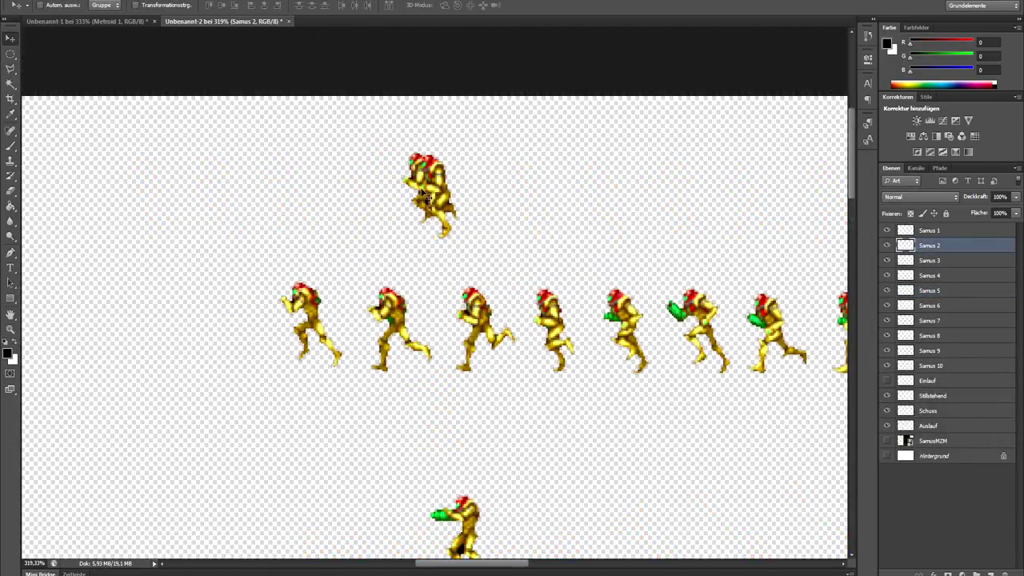
left_click_drag(312, 324, 424, 188)
left_click_drag(400, 328, 424, 185)
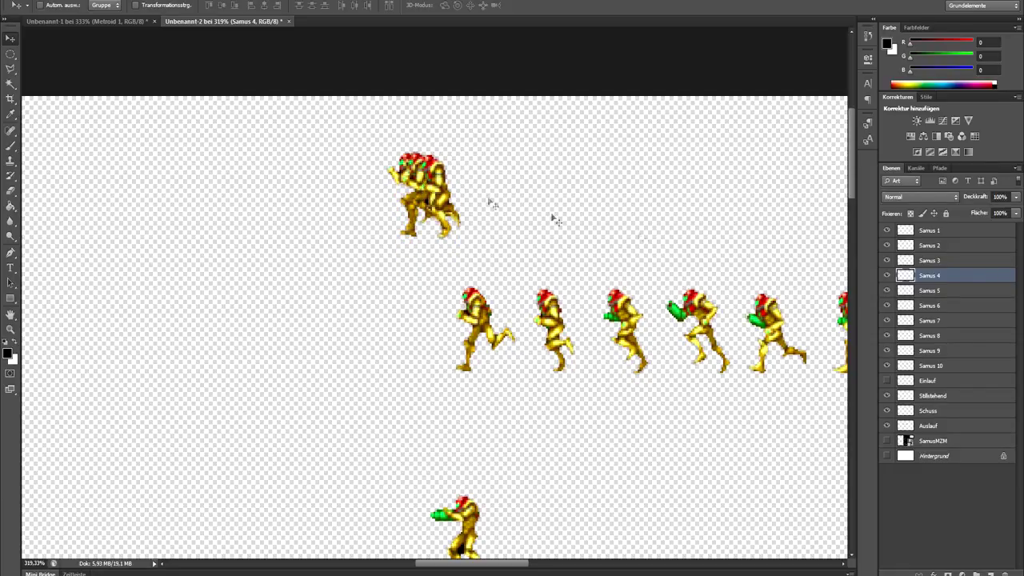
left_click(942, 291)
left_click_drag(487, 332, 425, 203)
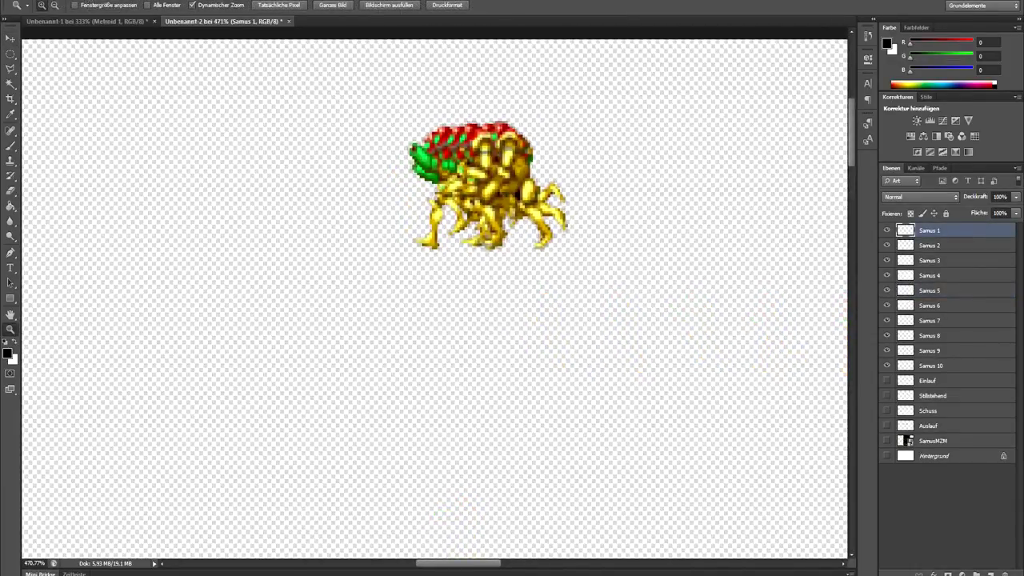
- Trim the canvas to the stacked Samus sprites by removing the surrounding transparent area
left_click(95, 0)
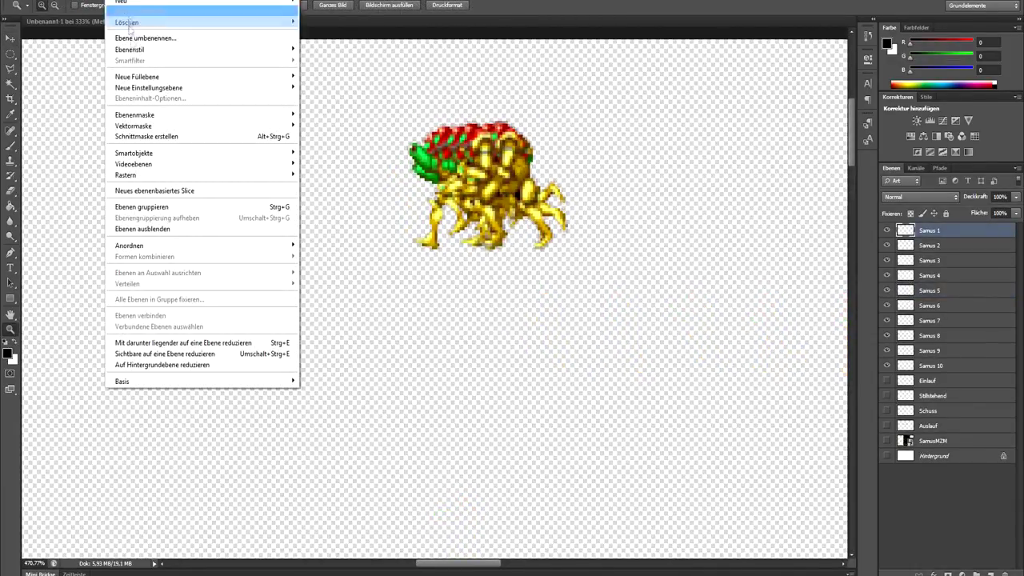
mouse_move(94, 0)
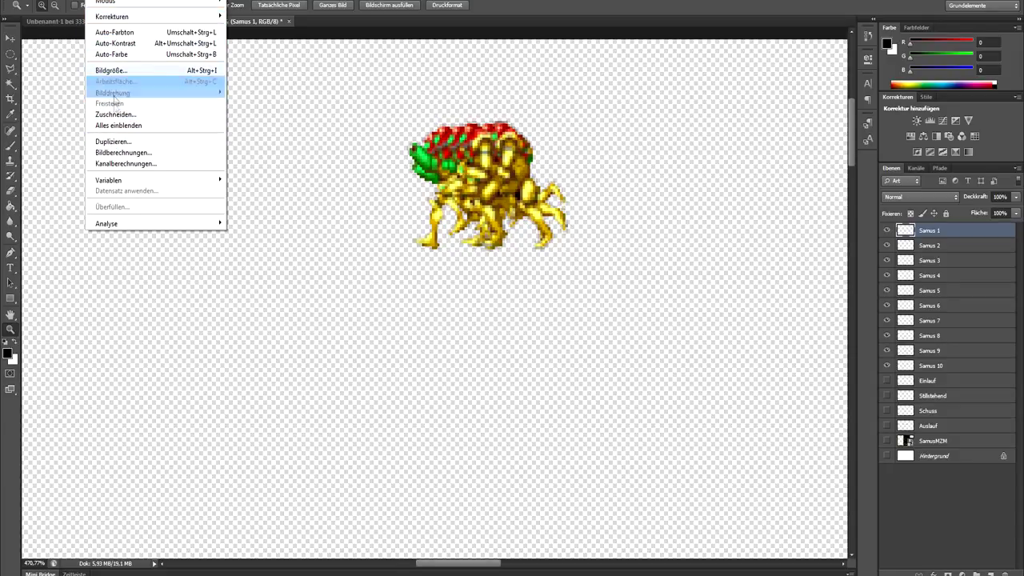
left_click(112, 114)
left_click(561, 166)
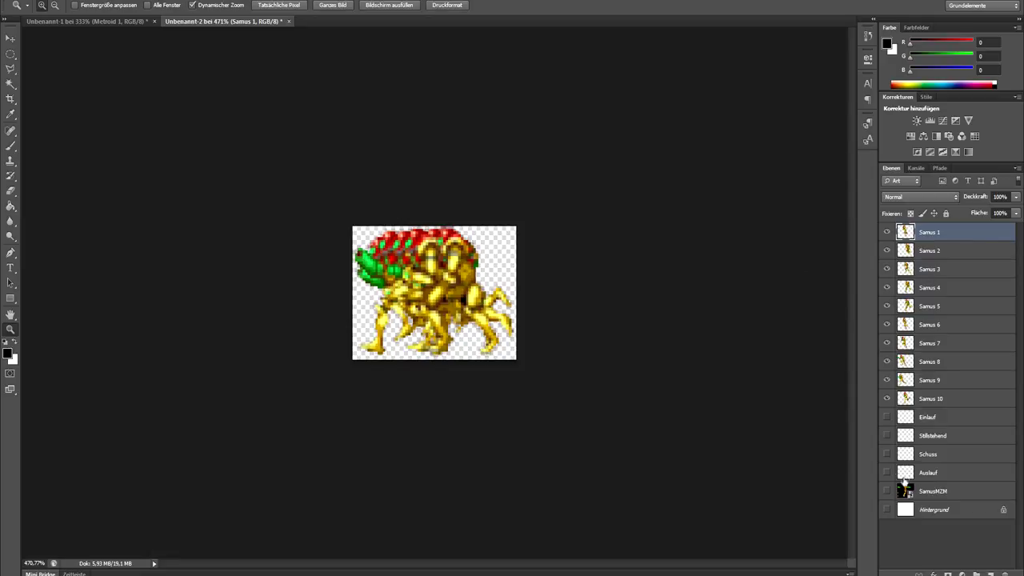
- Hide layers Samus 2 to Samus 10, shift the Samus 1 sprite within the trimmed canvas, and show Samus 2 for alignment
left_click_drag(886, 398, 882, 255)
left_click(10, 39)
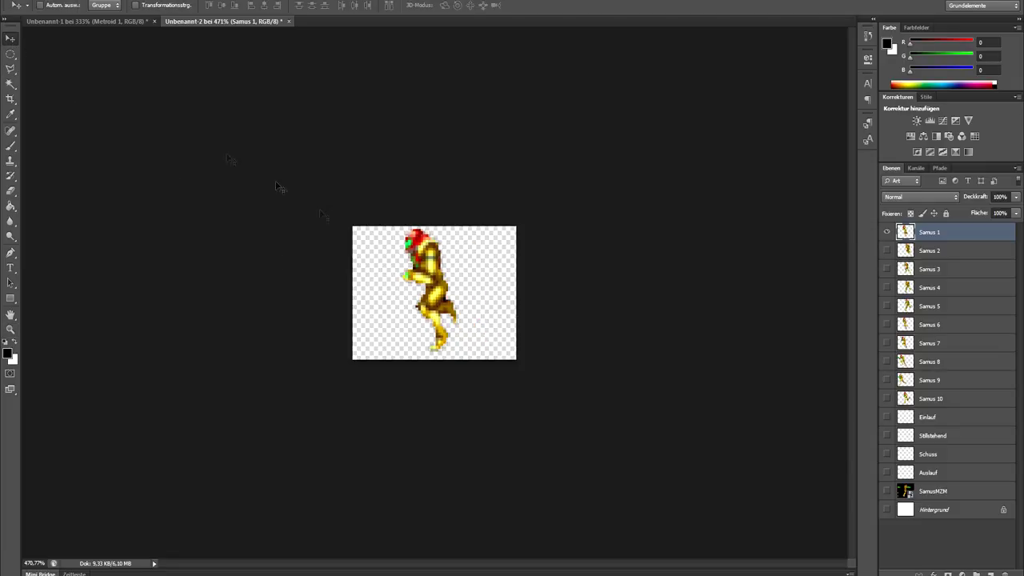
left_click_drag(433, 285, 438, 295)
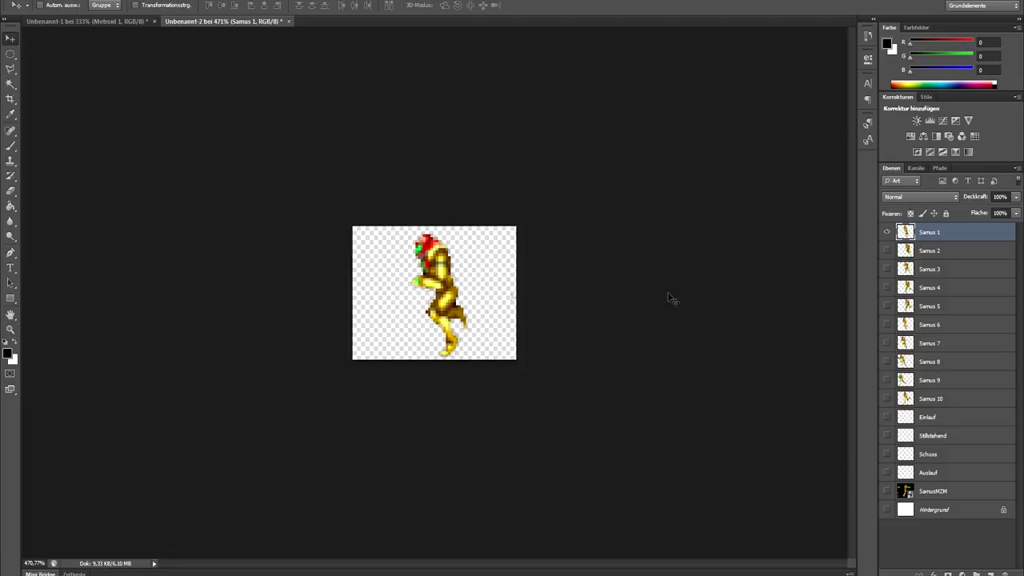
left_click(886, 250)
left_click_drag(462, 256, 451, 236)
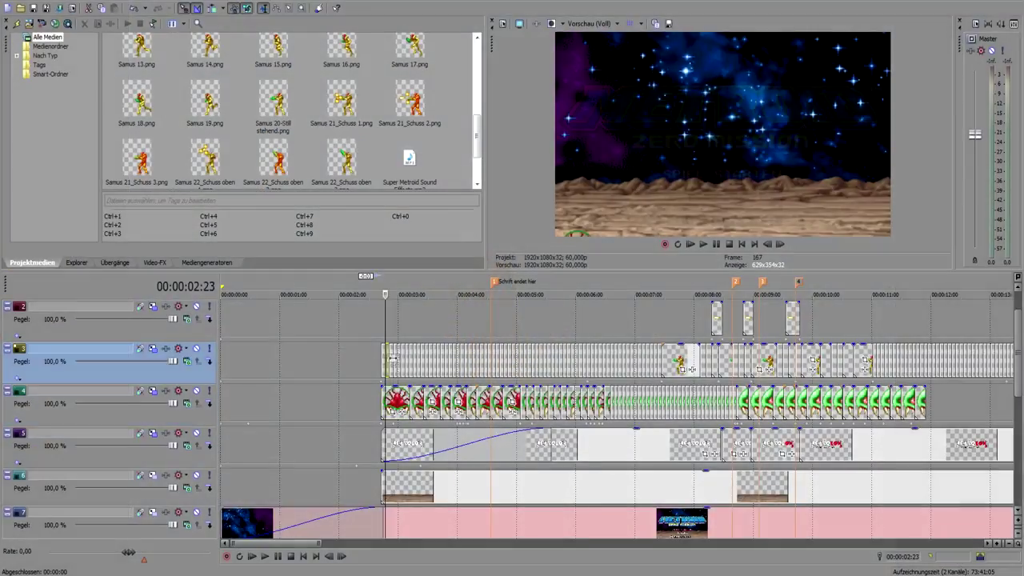
- In Vegas, check the Samus running frames on track 3 at several points up to Samus's entrance
left_click(397, 358)
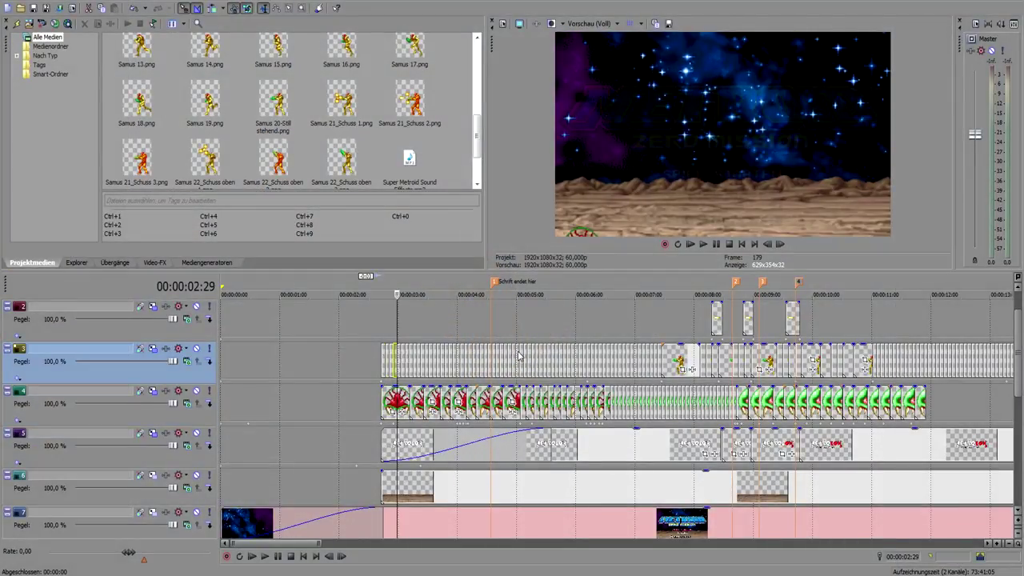
left_click(547, 356)
left_click(593, 367)
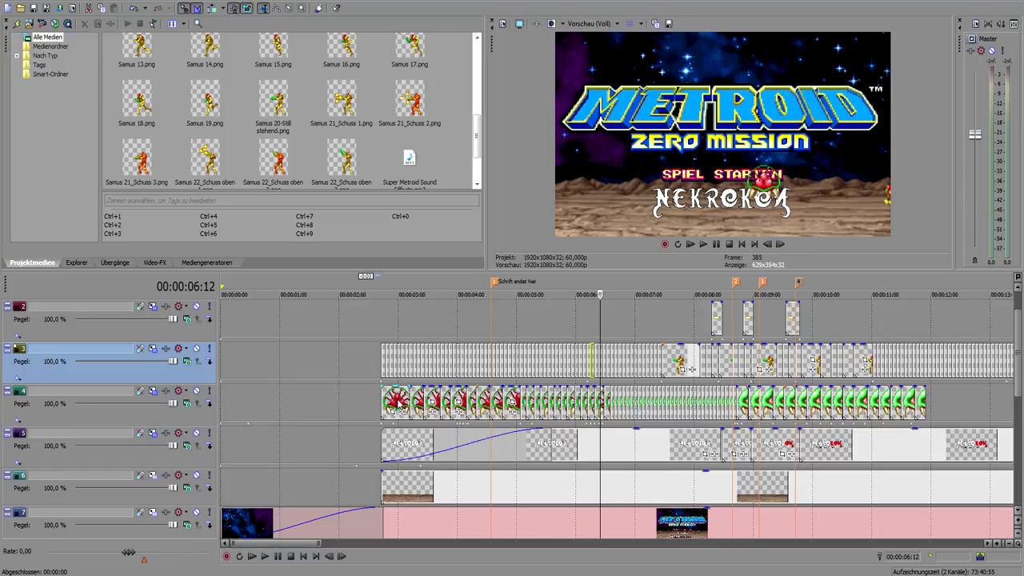
- Examine the Metroid frames on track 4 and compare the preview at 00:00:06:06 and 00:00:07:13
left_click(397, 404)
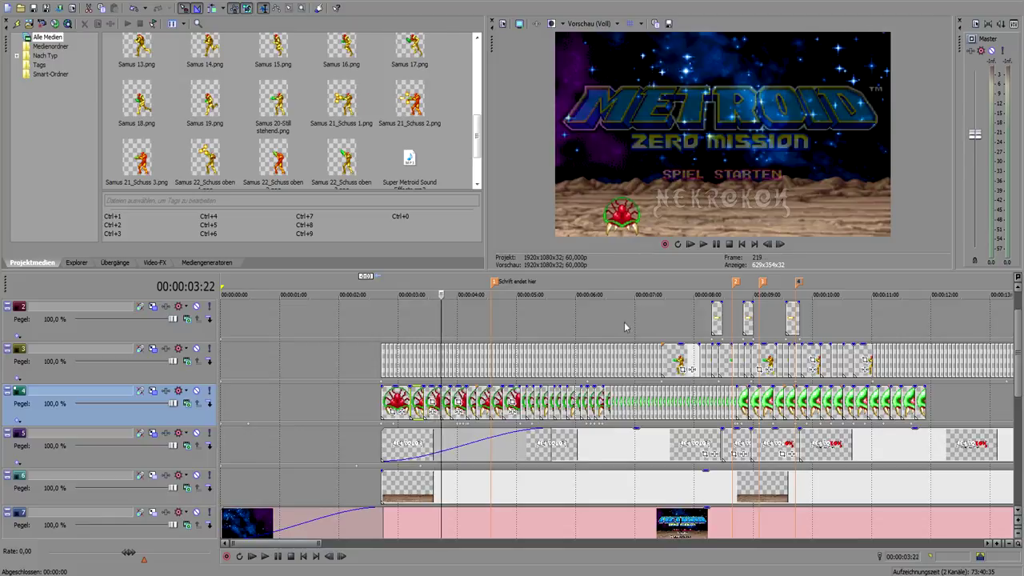
left_click(588, 388)
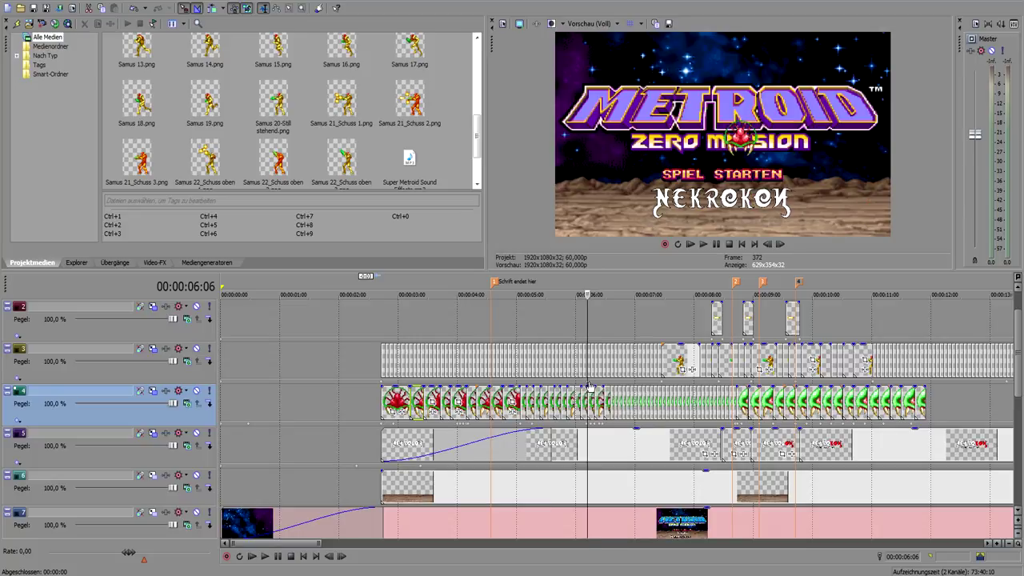
left_click(661, 386)
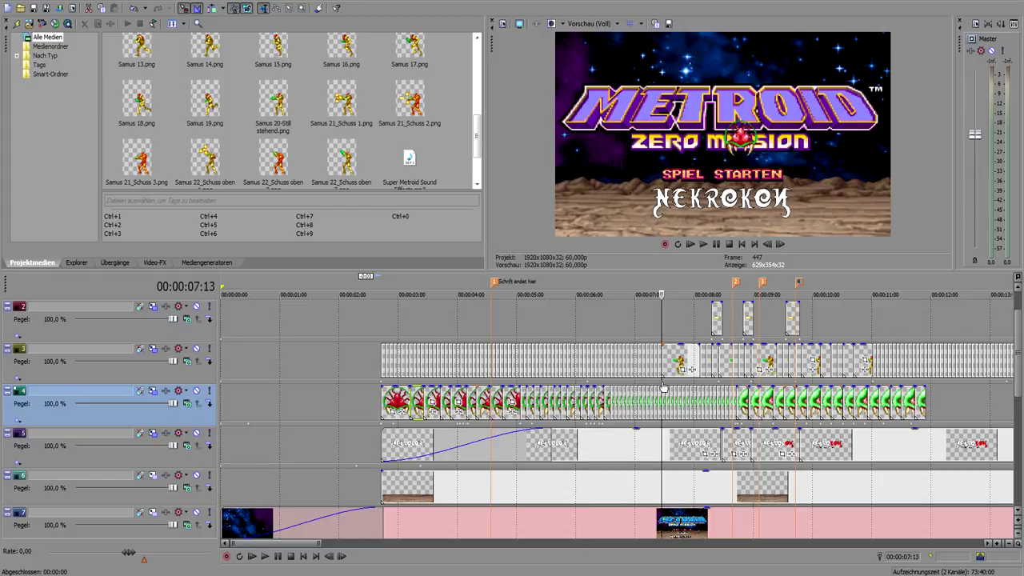
left_click(589, 387)
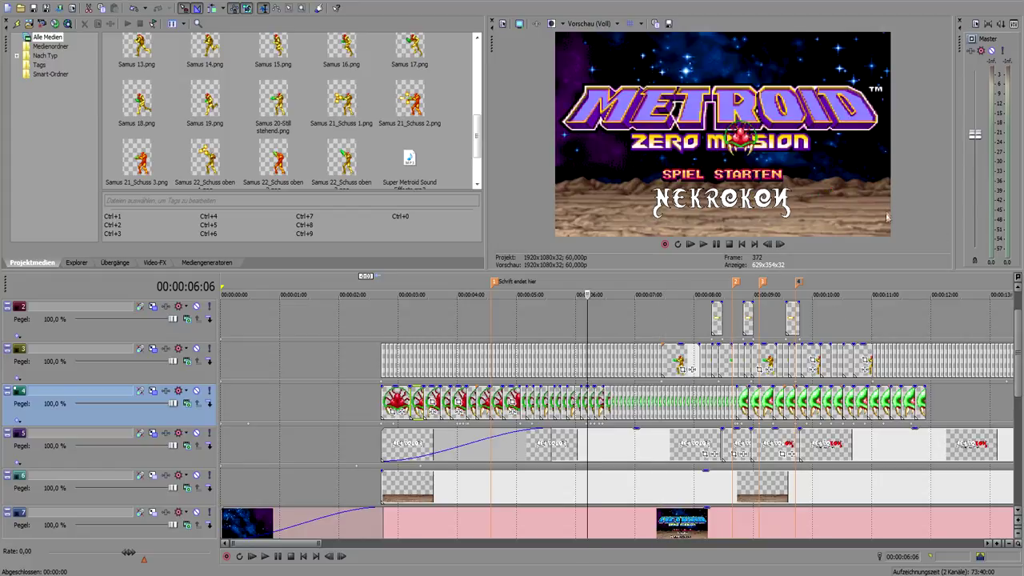
left_click(662, 387)
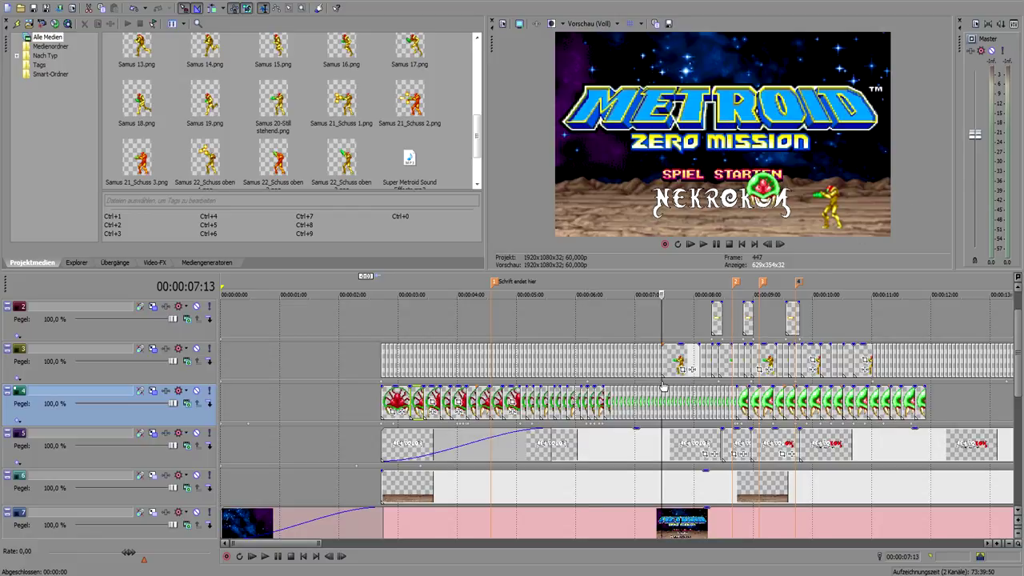
- Play Samus's run-in from just after six seconds and play it backwards to review the movement
left_click(598, 320)
key("space")
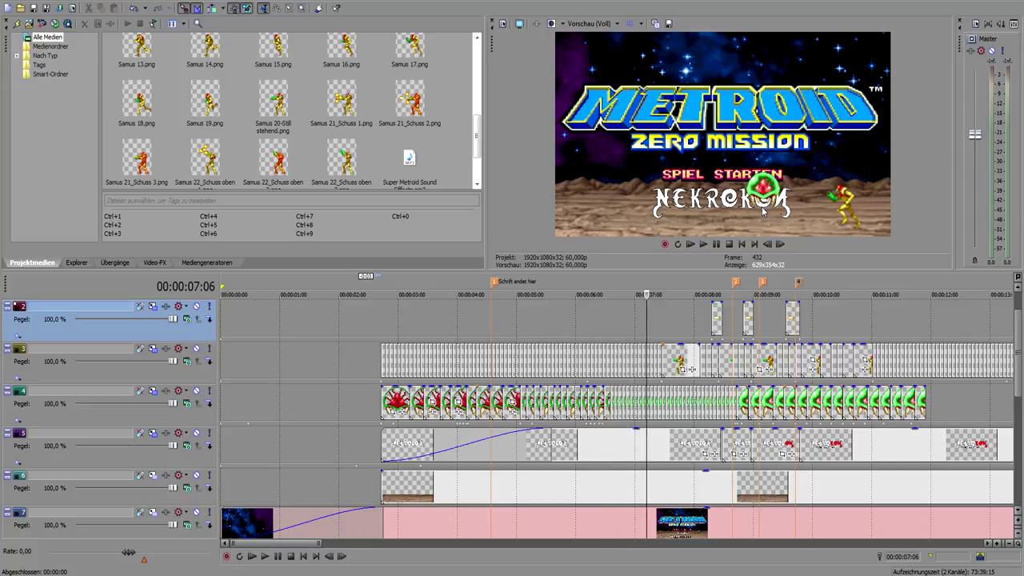
key("j")
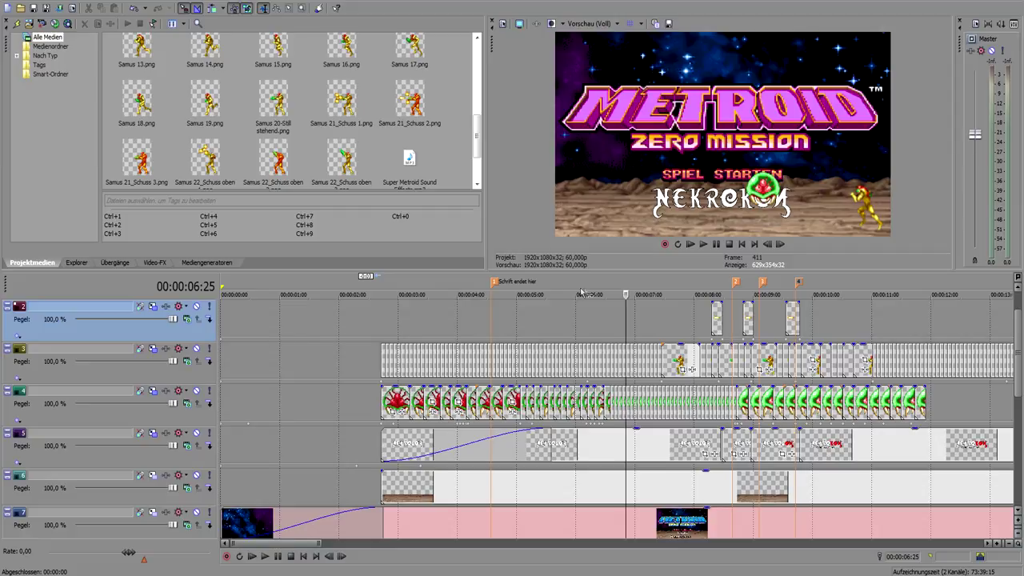
- Play the intro from the start of the sprite tracks and check the Metroid's flight frames on track 4
left_click(383, 286)
key("l")
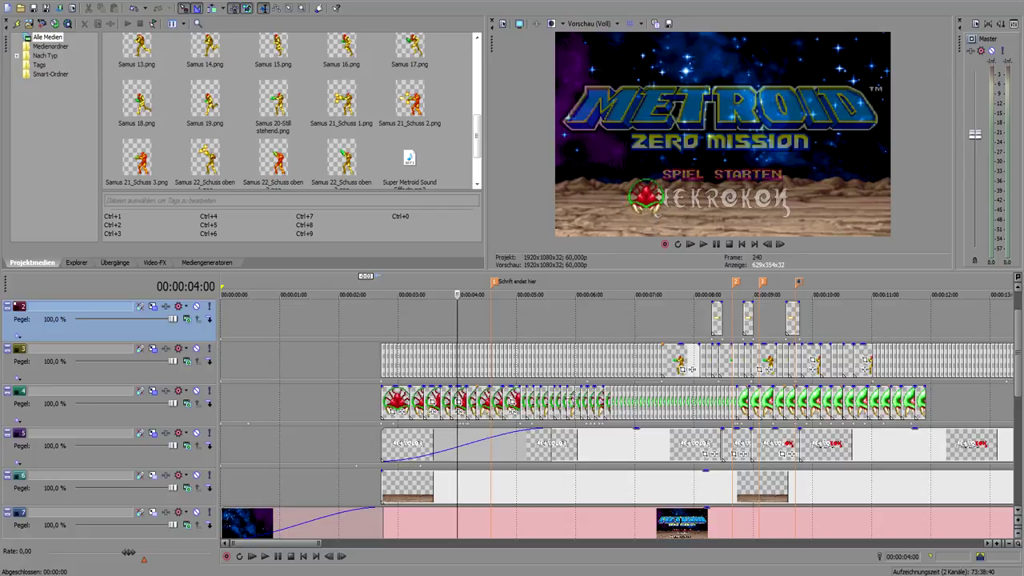
left_click(550, 400)
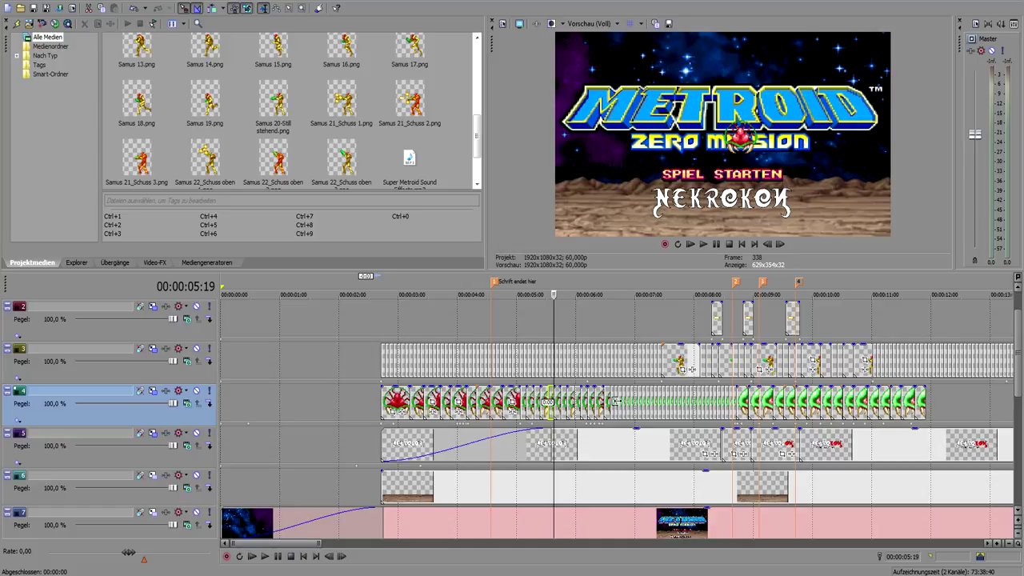
left_click(614, 399)
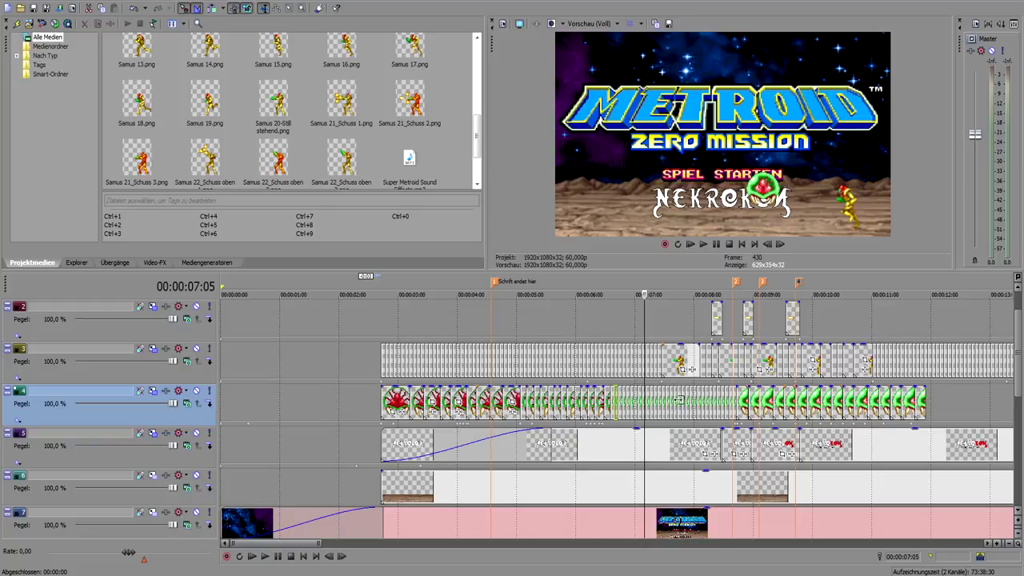
- Inspect the standing Samus event on track 3 and the first two shooting frames that follow it
left_click(673, 360)
scroll(572, 358, "up", 3)
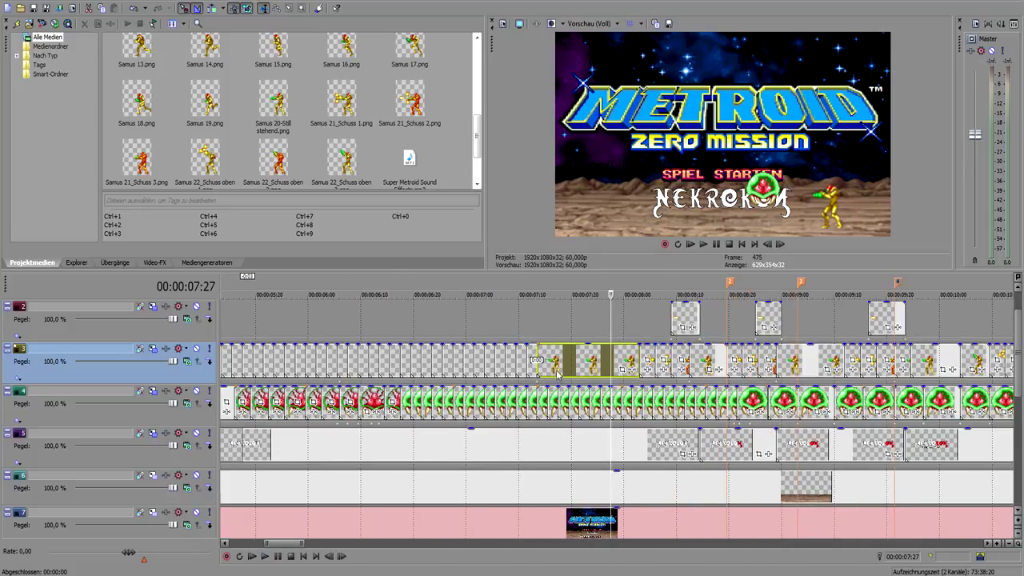
left_click(537, 357)
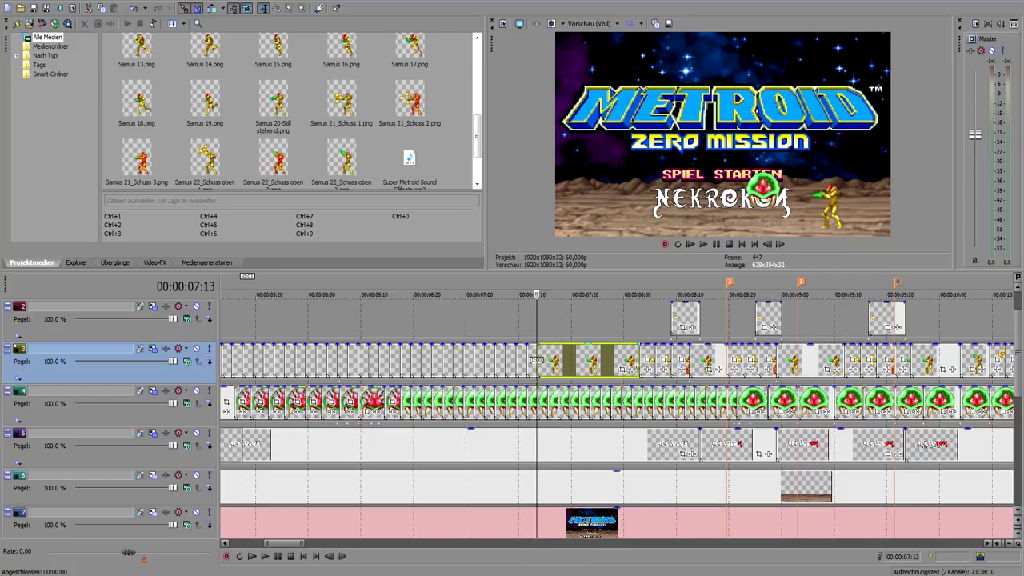
left_click(648, 351)
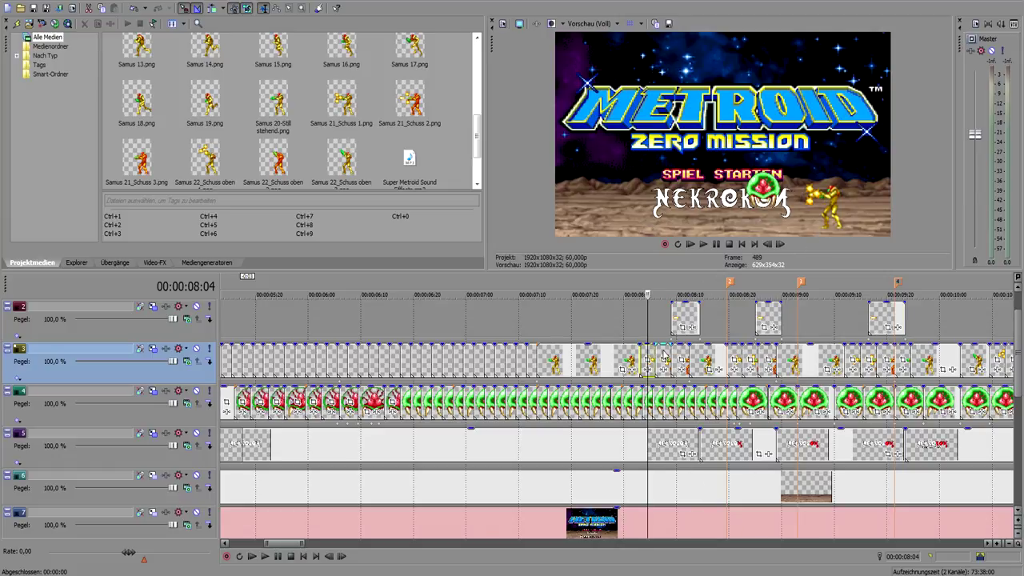
left_click(663, 355)
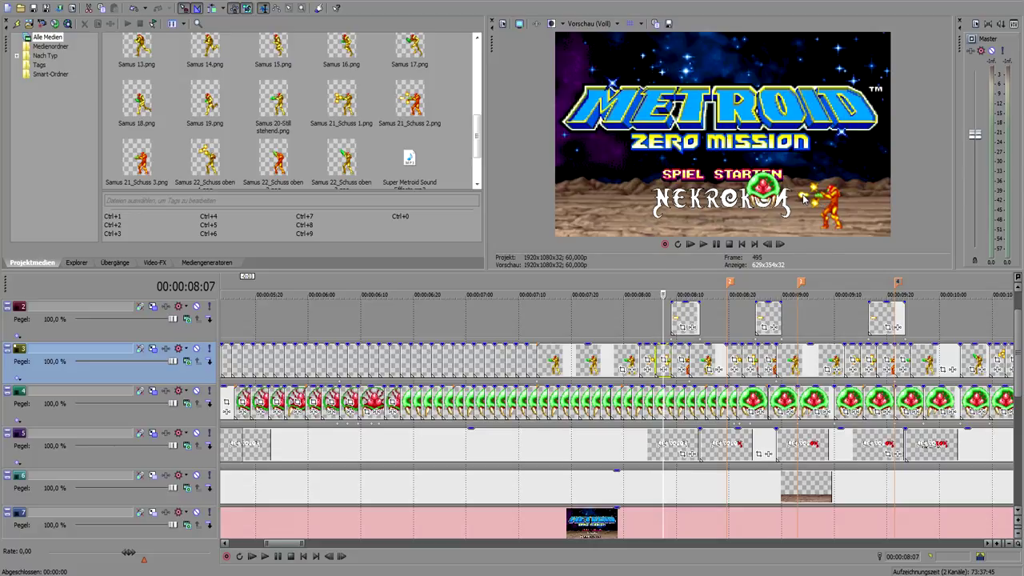
- Examine the first projectile clip on track 2 from start to end alongside the matching Samus shooting frame on track 3
left_click(676, 318)
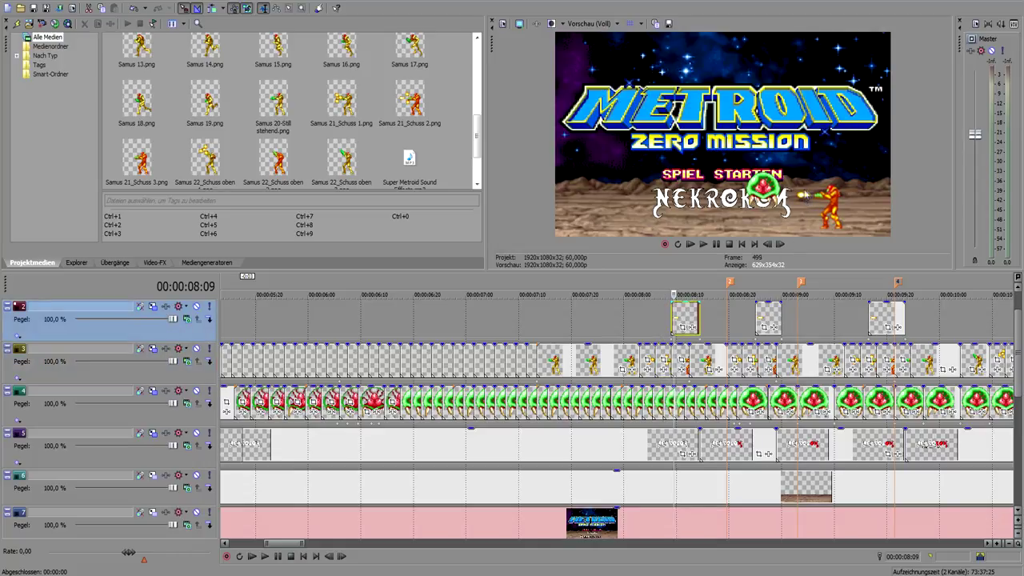
scroll(628, 364, "up", 3)
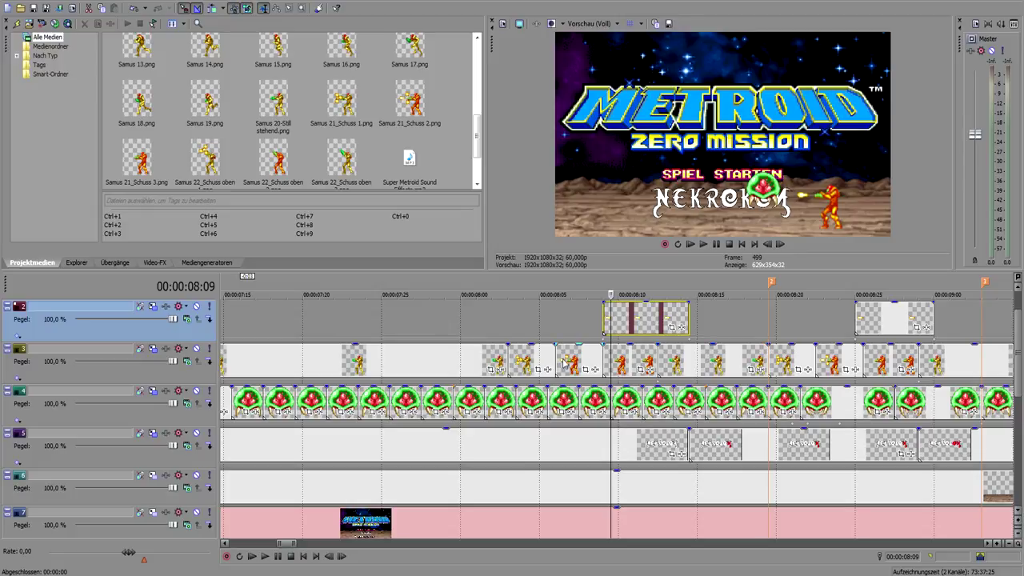
left_click(627, 365)
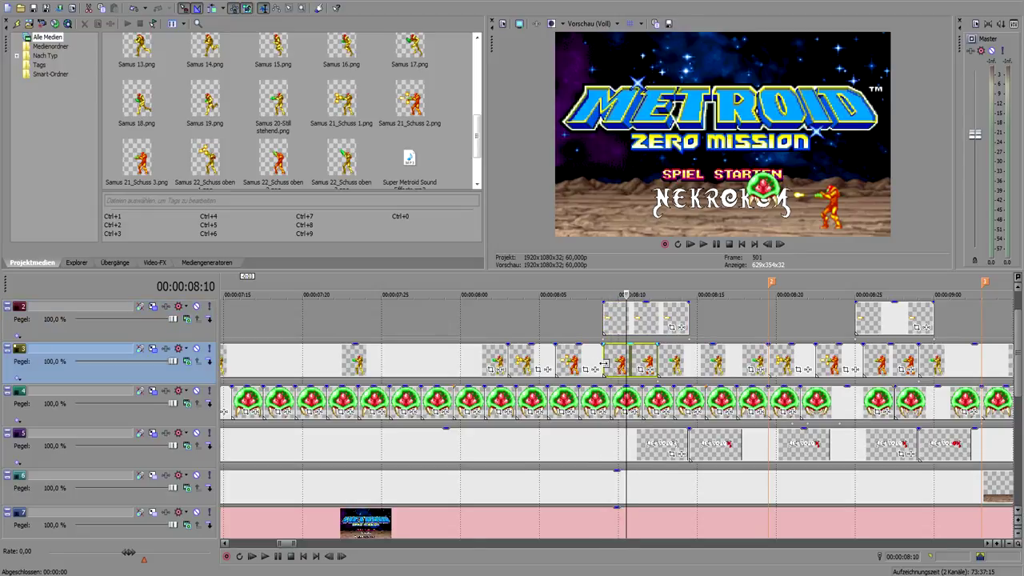
scroll(596, 367, "up", 4)
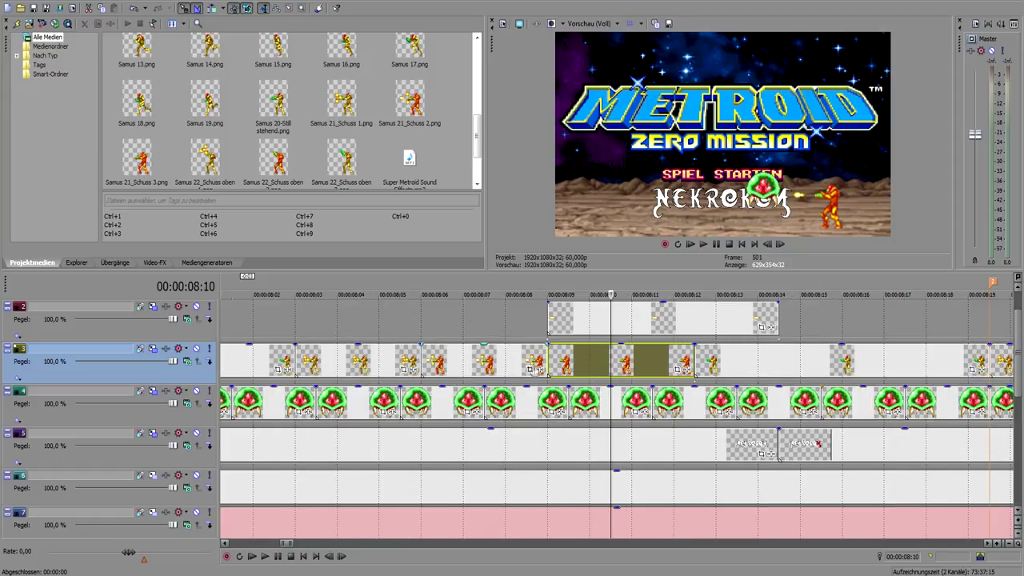
left_click(549, 314)
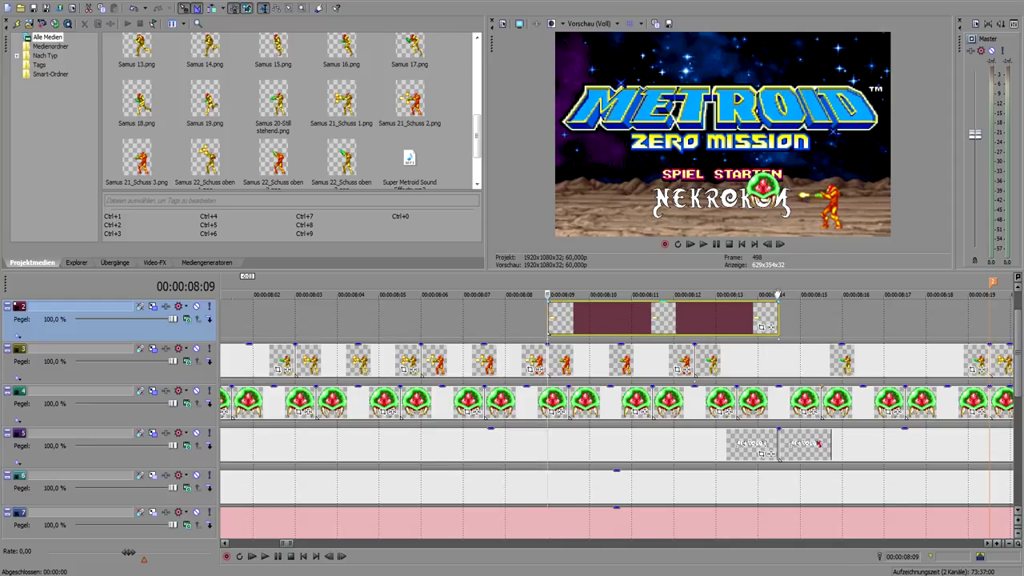
left_click(770, 315)
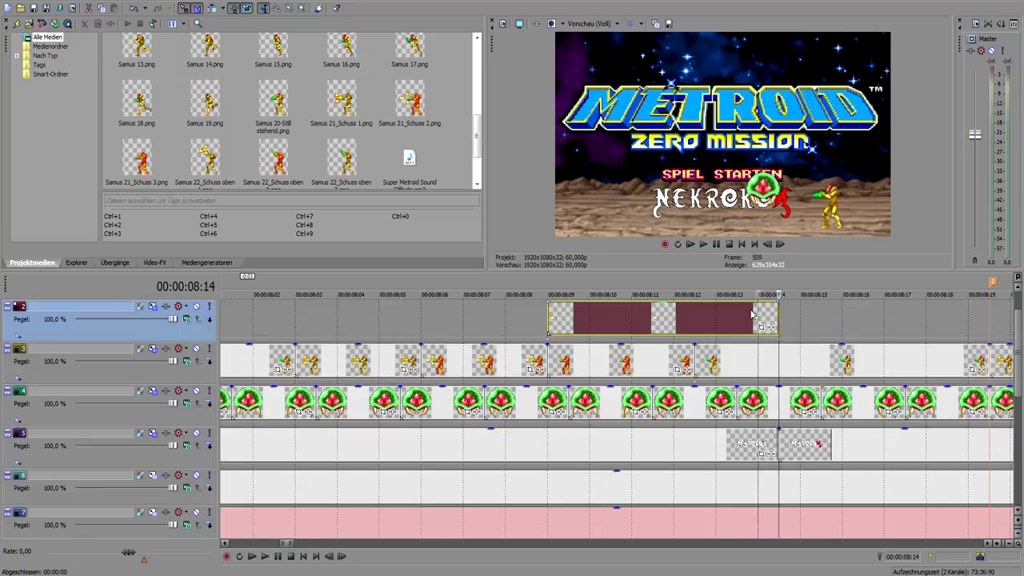
- Scrub back through the first projectile clip on track 2 and return to its end at 00:00:08:14
left_click(737, 316)
left_click(694, 318)
left_click(652, 316)
left_click(611, 316)
left_click(716, 318)
left_click(745, 318)
left_click(767, 322)
left_click(778, 318)
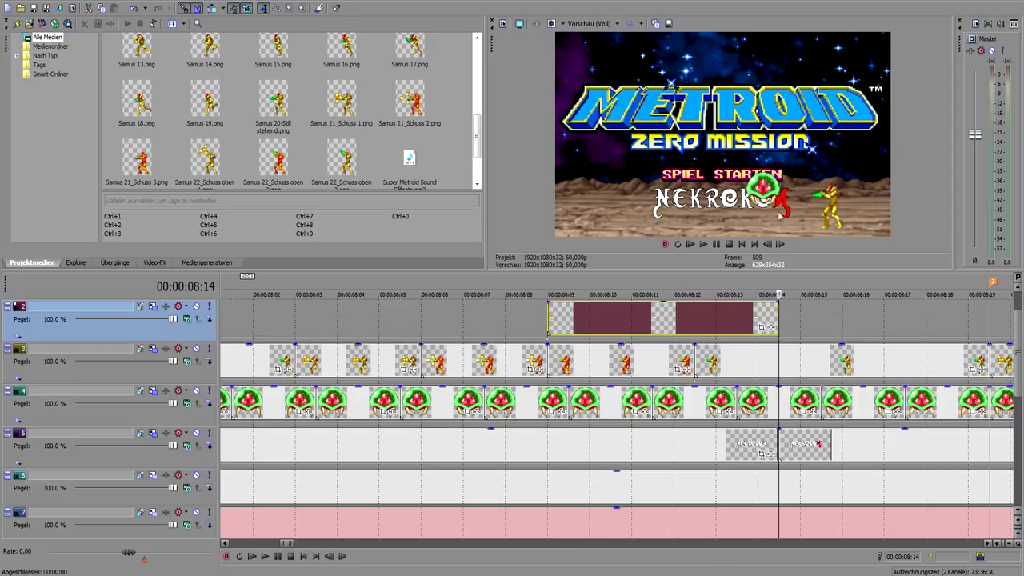
- Step frame by frame from the end of the first projectile clip to the start of Samus's second shooting sequence at 00:00:08:20
scroll(812, 423, "down", 2)
scroll(811, 424, "down", 2)
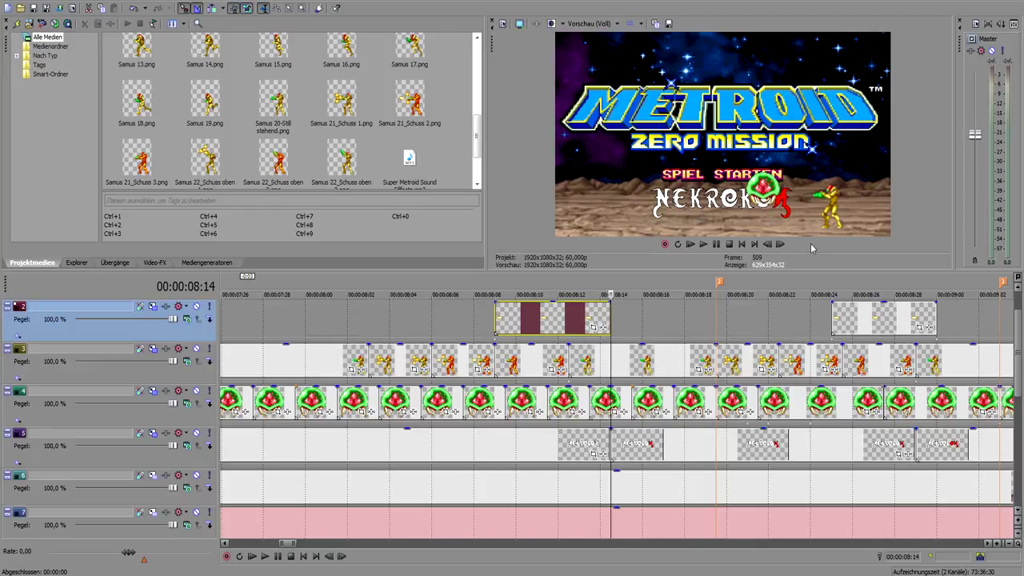
key("Right")
key("Right")
key("Right")
key("Right")
key("Right")
key("Right")
key("Right")
key("Right")
key("Right")
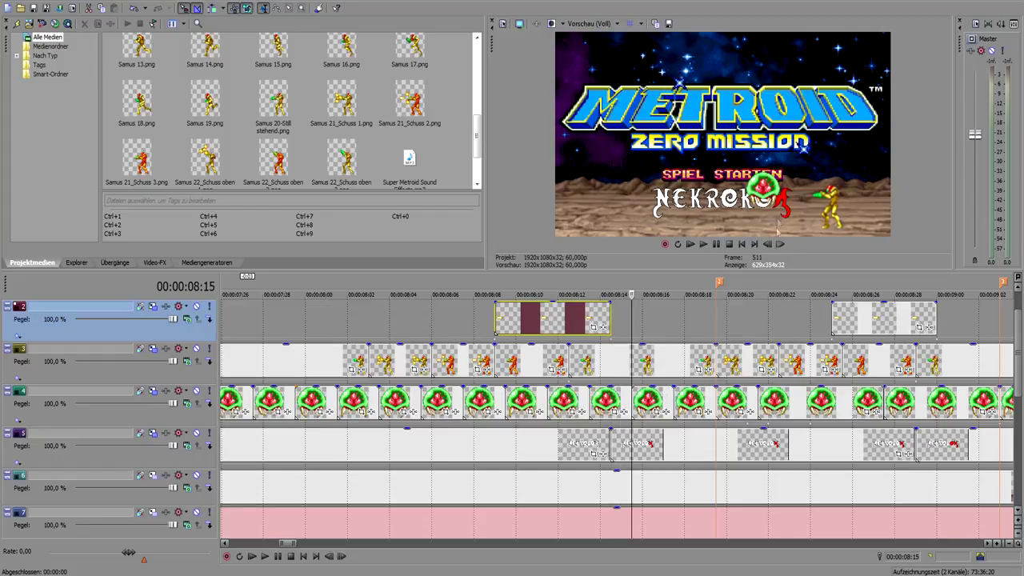
key("Right")
key("Right")
key("Right")
key("Right")
key("Right")
key("Right")
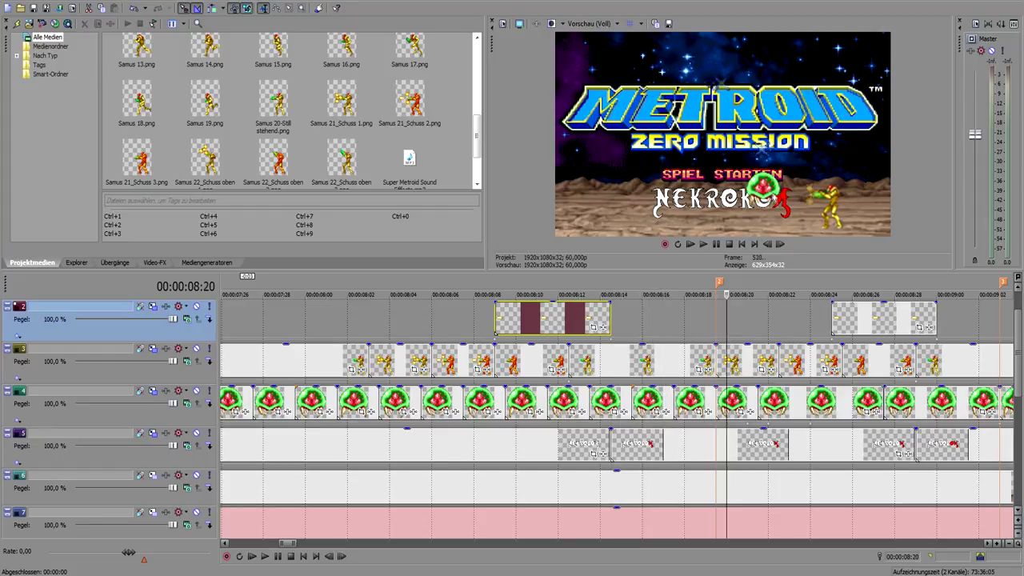
- Step frame by frame through Samus's second shooting sequence and the second projectile clip on track 2, up to 00:00:09:01
key("Right")
key("Right")
key("Right")
key("Right")
key("Right")
key("Right")
key("Right")
key("Right")
key("Right")
key("Right")
key("Right")
key("Right")
key("Right")
key("Right")
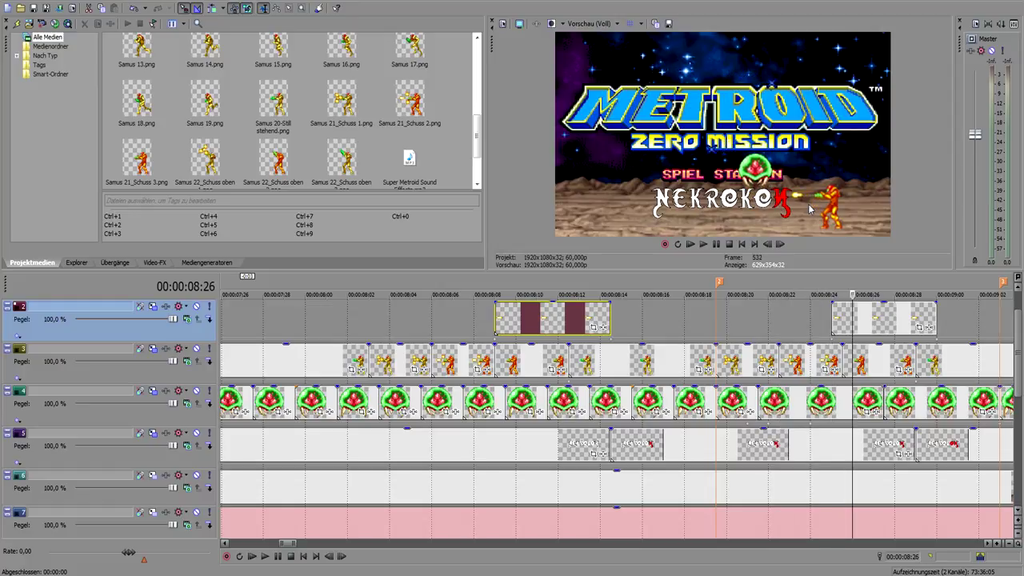
key("Right")
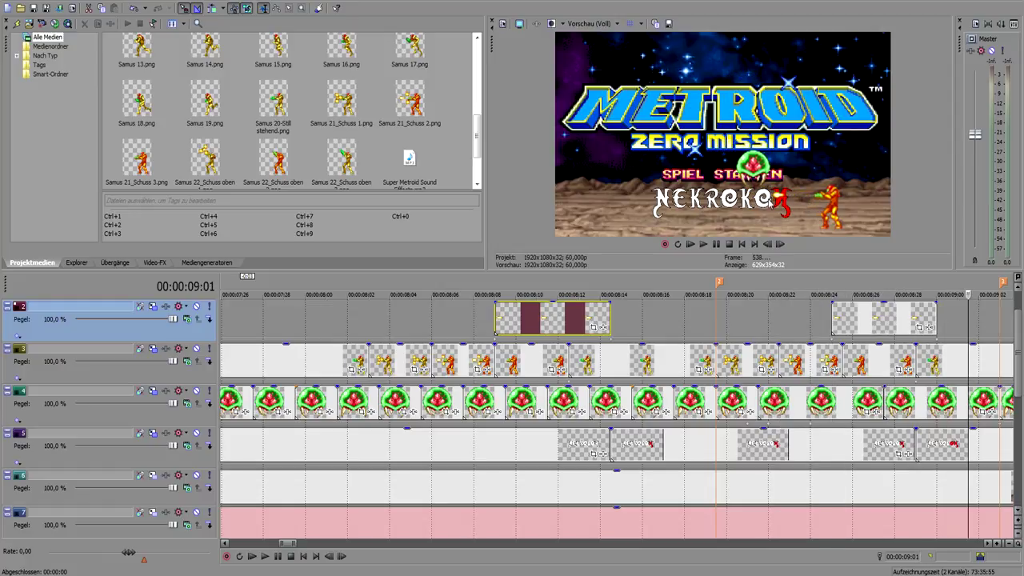
- Check the third shooting sequence and its projectile clip at several points, from 00:00:09:01 through to 00:00:10:02
scroll(768, 382, "down", 3)
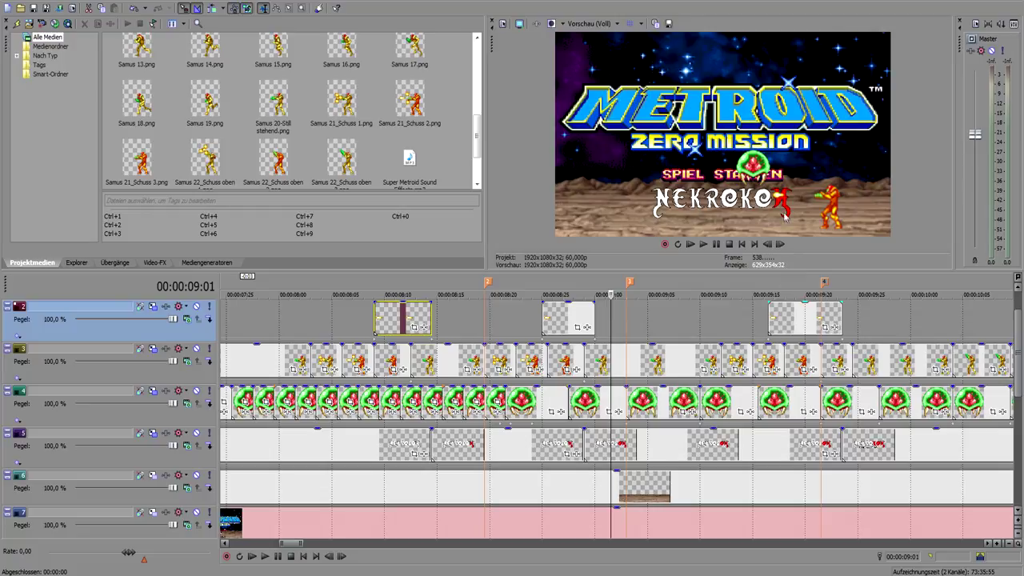
key("Right")
key("Right")
key("Right")
left_click(714, 285)
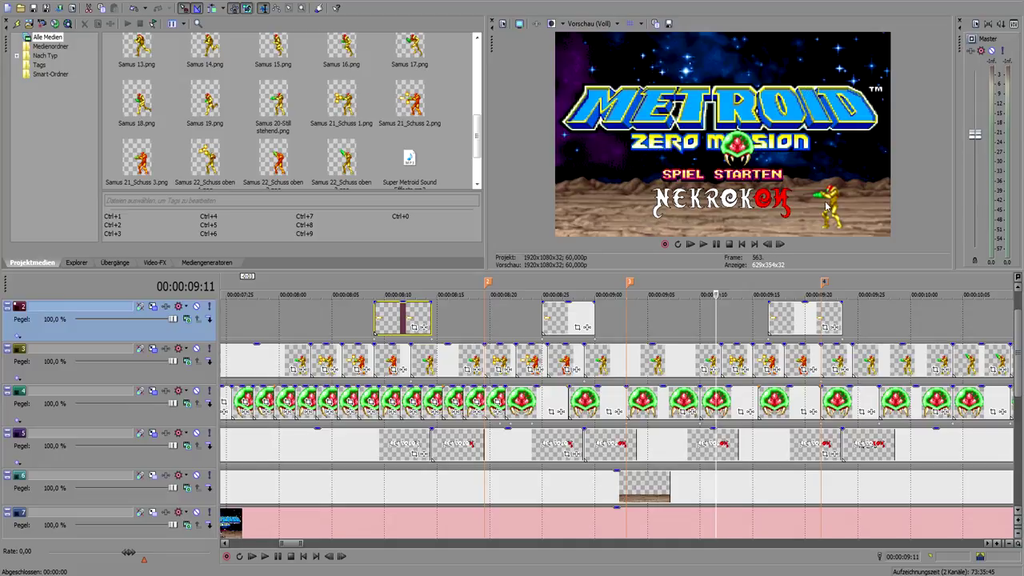
left_click(752, 287)
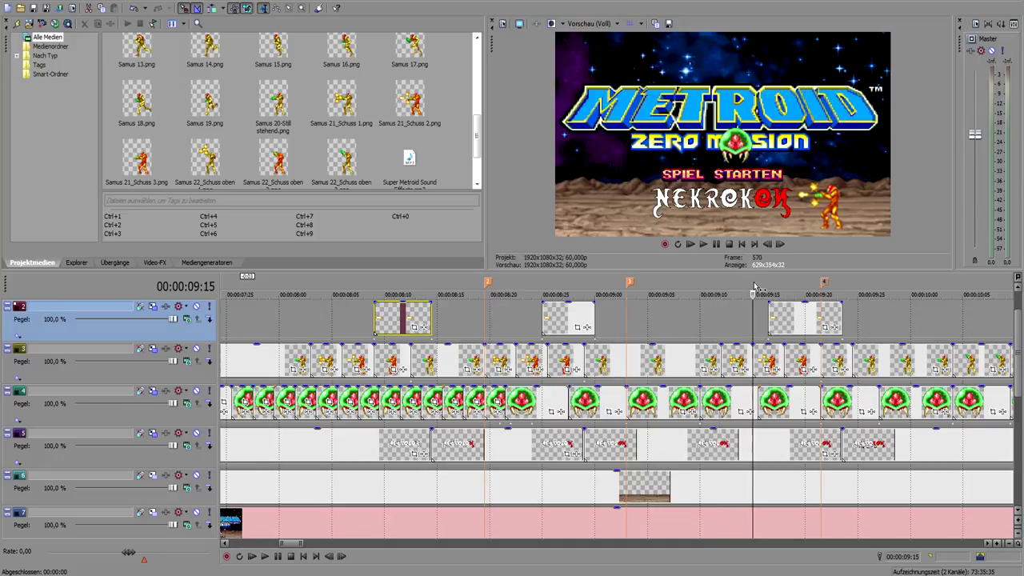
scroll(627, 289, "down", 2)
left_click(640, 286)
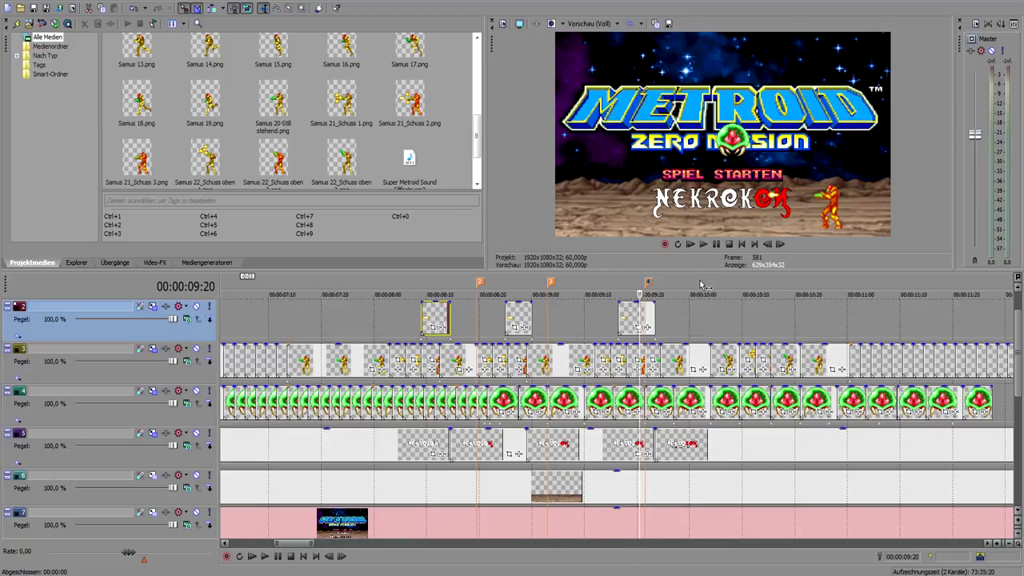
left_click(701, 285)
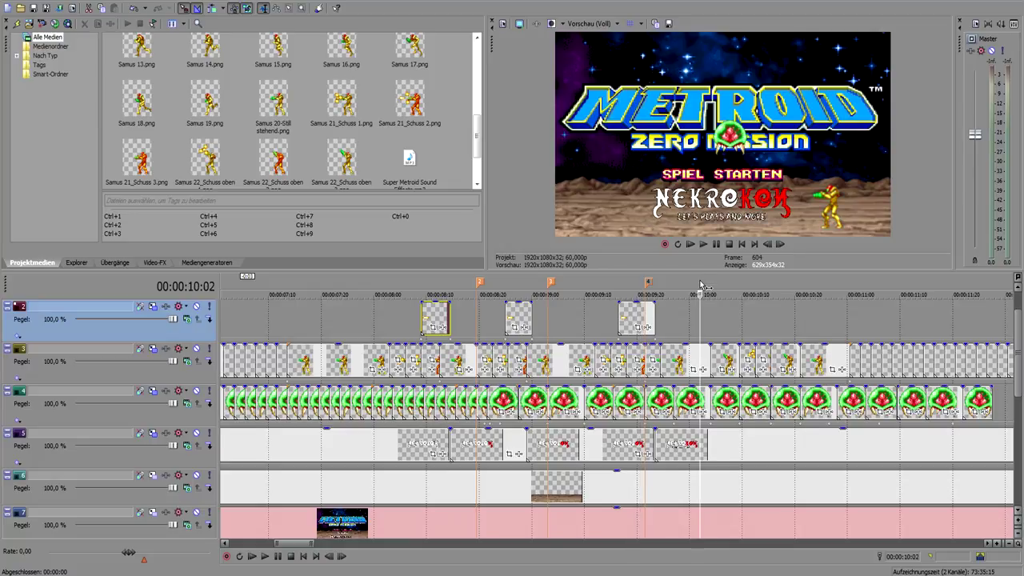
- Check Samus's upward shot sequence on track 3 from 00:00:10:06 until the Metroid is knocked away at 00:00:11:00
scroll(700, 285, "up", 2)
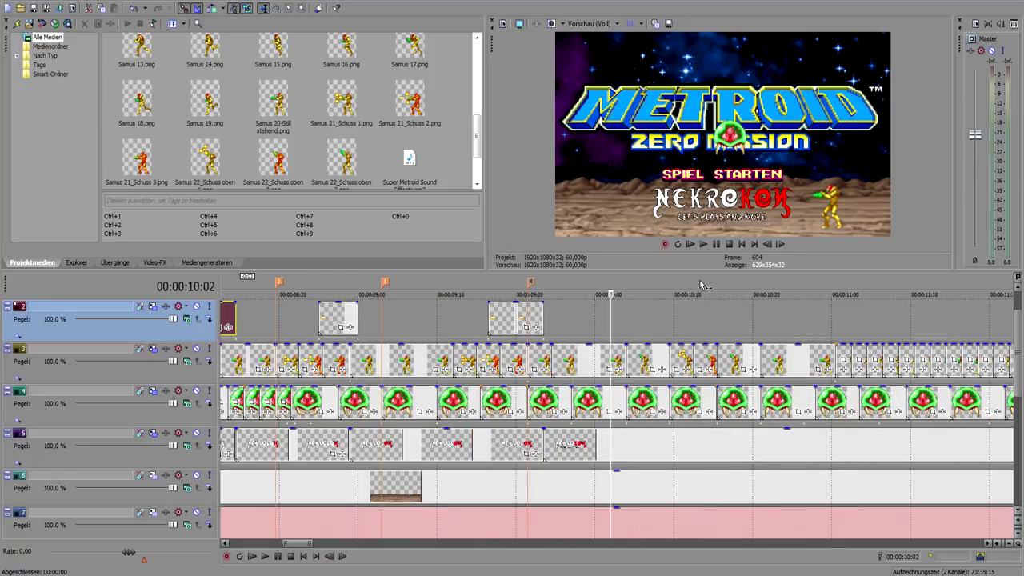
left_click(648, 293)
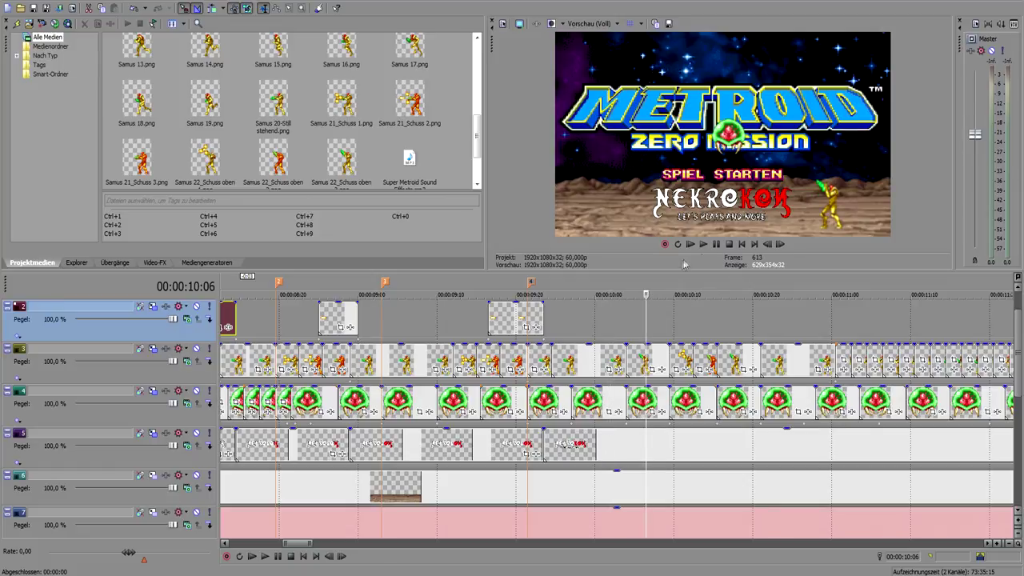
left_click(683, 281)
left_click(701, 279)
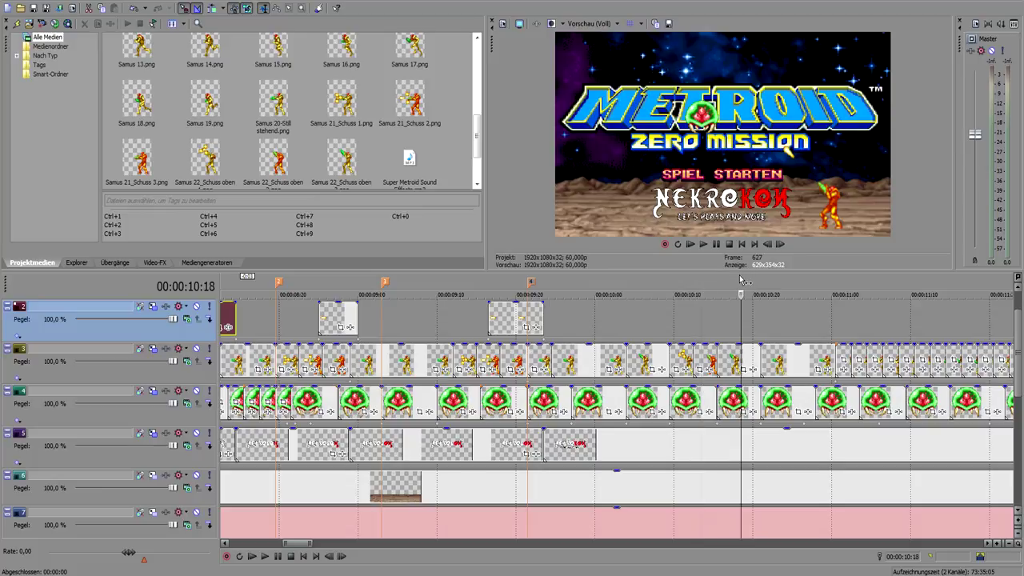
left_click(741, 281)
left_click(772, 286)
left_click(800, 290)
left_click(831, 290)
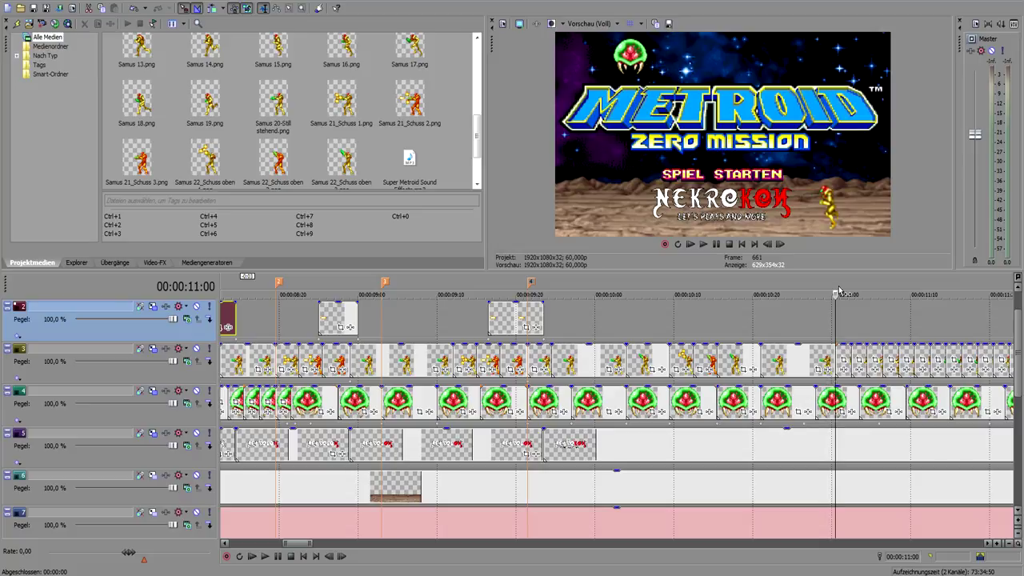
- Step frame by frame through Samus's run-out sprites on track 3, from 00:00:11:00 to 00:00:11:23
key("Right")
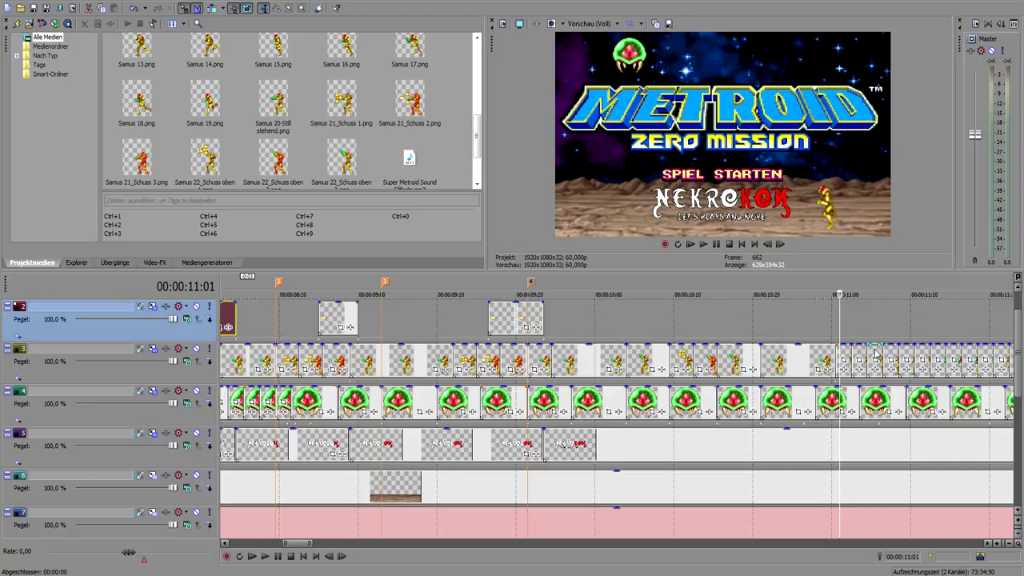
key("Right")
key("Right")
key("Right")
key("Right")
key("Right")
key("Right")
key("Right")
key("Right")
key("Right")
key("Right")
key("Right")
key("Right")
key("Right")
key("Right")
key("Right")
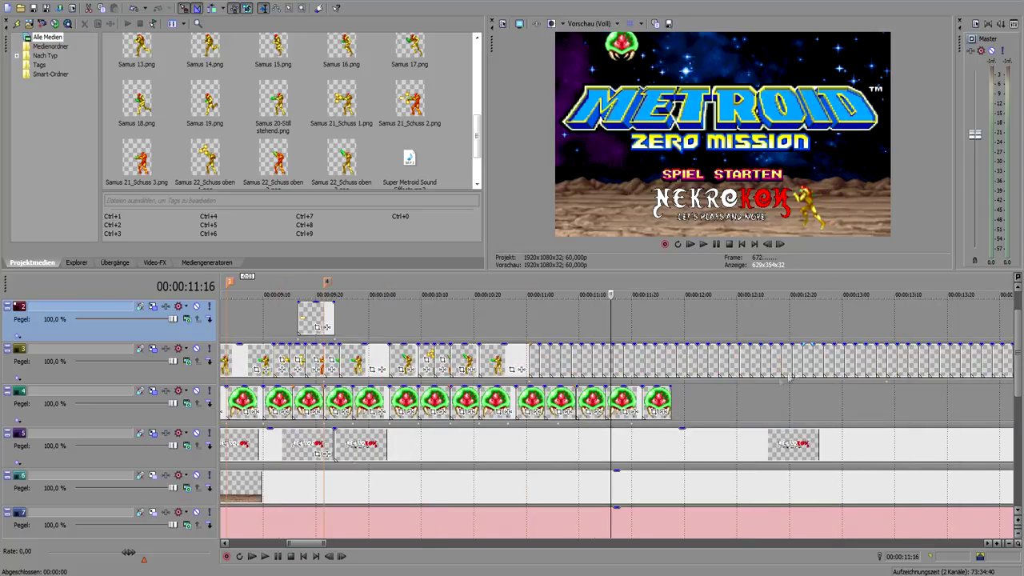
key("Down")
key("Right")
key("Right")
key("Right")
key("Right")
key("Right")
key("Right")
key("Right")
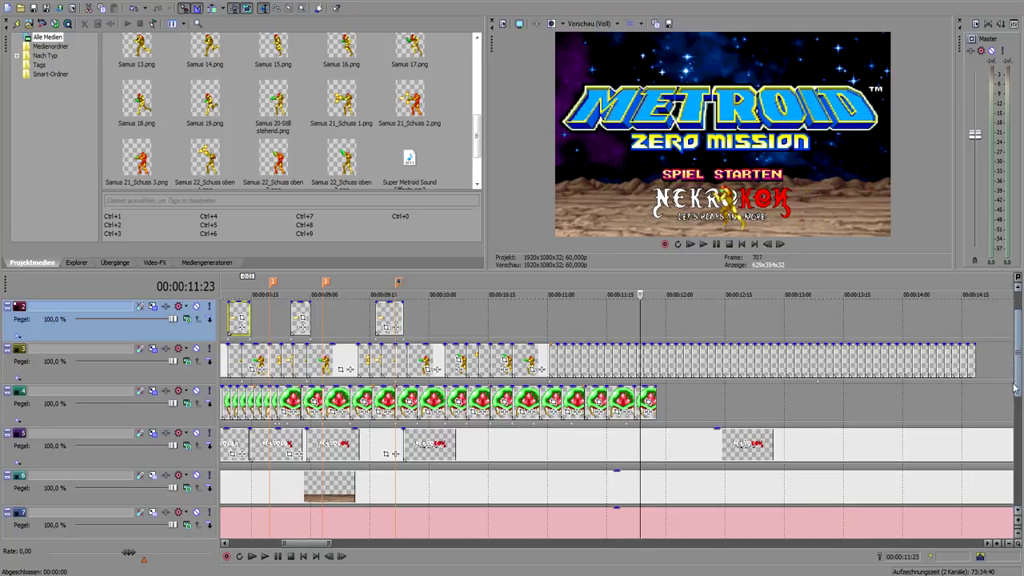
- Find the audio tracks beneath the video tracks and select the first shot sound on track 9
scroll(1019, 361, "down", 6)
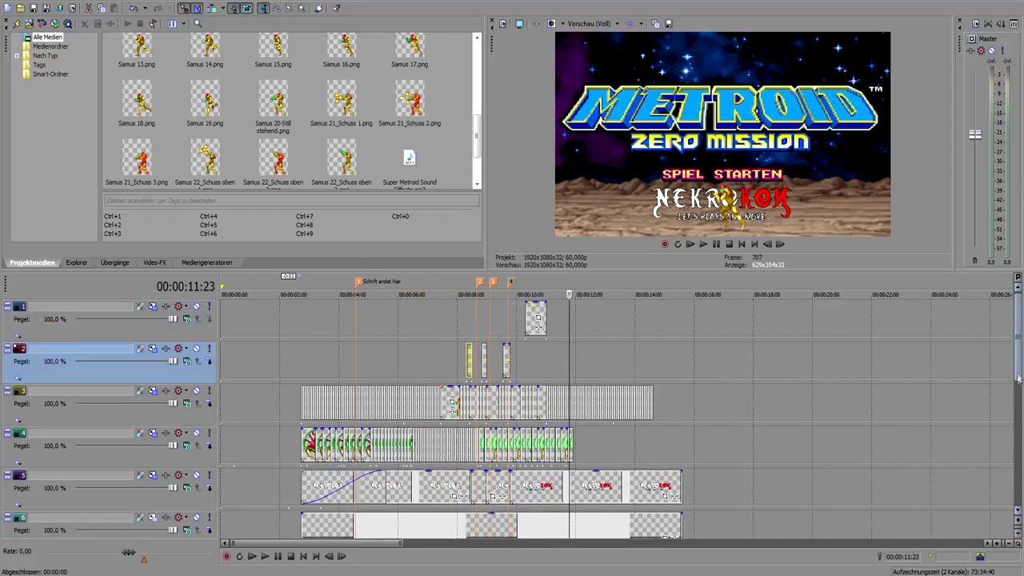
left_click_drag(1020, 397, 1018, 424)
scroll(308, 480, "up", 2)
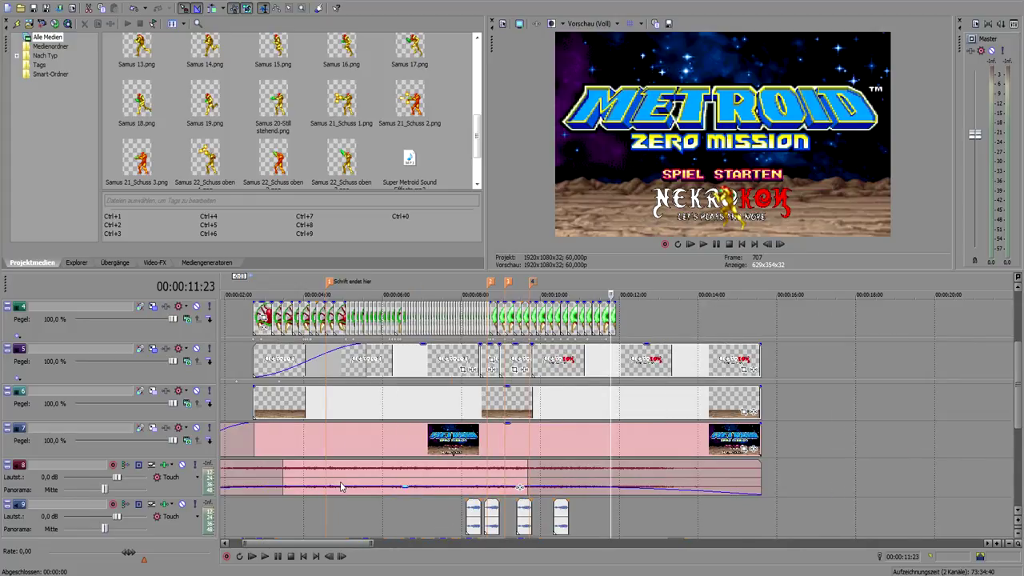
left_click(467, 516)
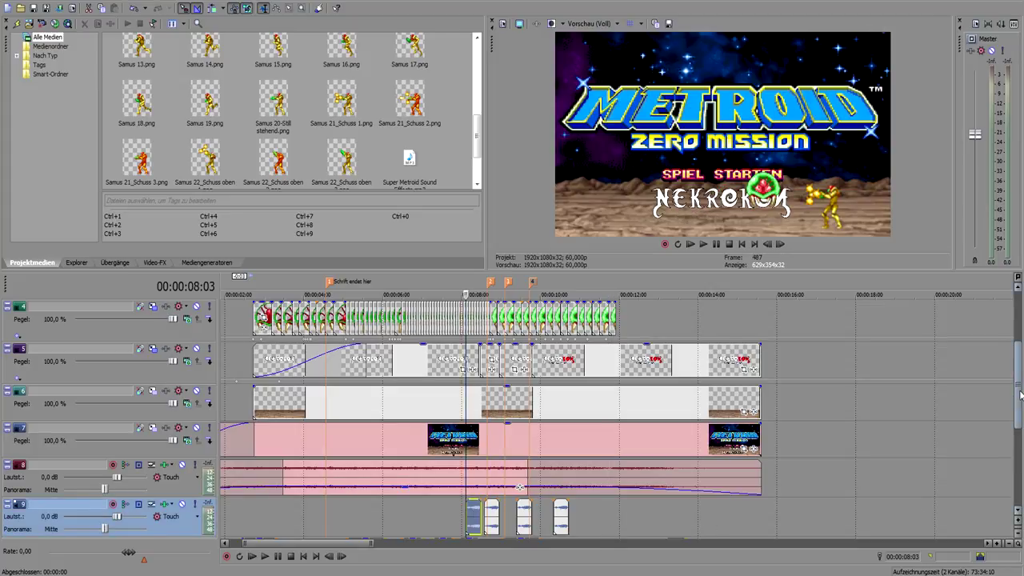
left_click_drag(1020, 383, 1021, 434)
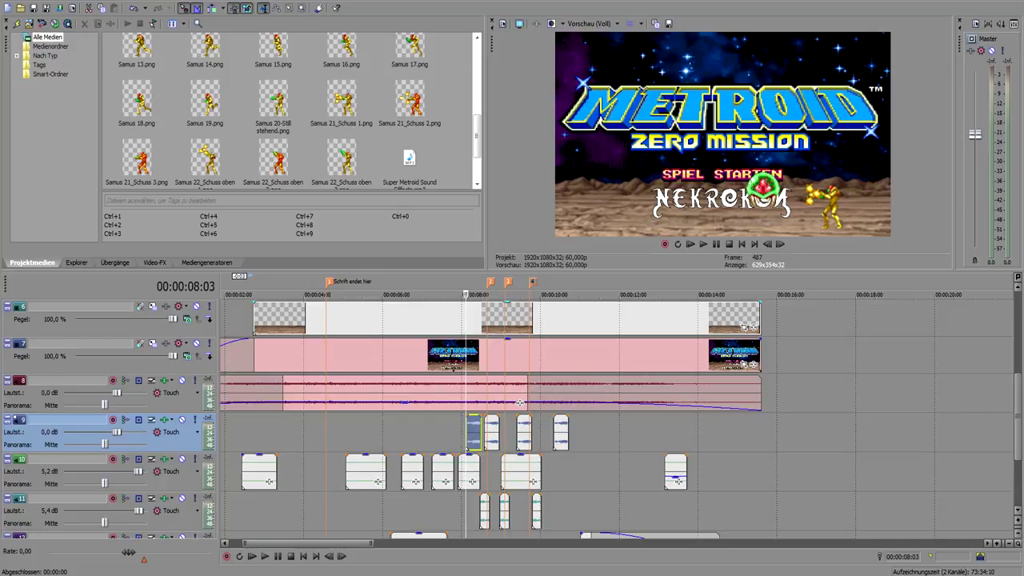
- Play the first shot sound from its start and raise the volume of audio track 9 to 9.7 dB
left_click(703, 245)
left_click(704, 245)
left_click(703, 245)
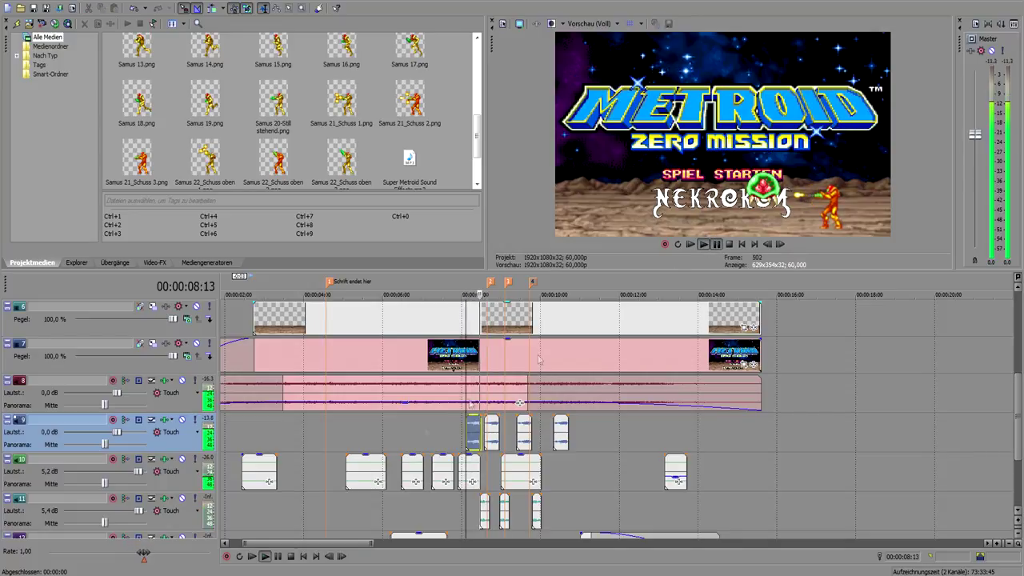
key("Return")
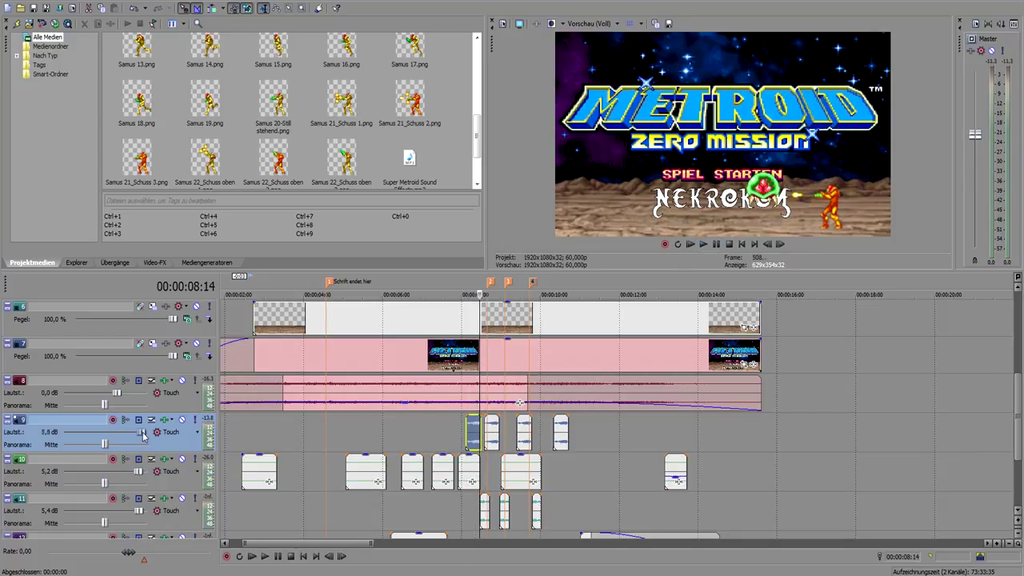
key("space")
- Play the louder shot sounds on track 9 from just before the first one, pausing at 00:00:10:23
left_click(454, 435)
left_click(704, 245)
key("Return")
key("space")
key("space")
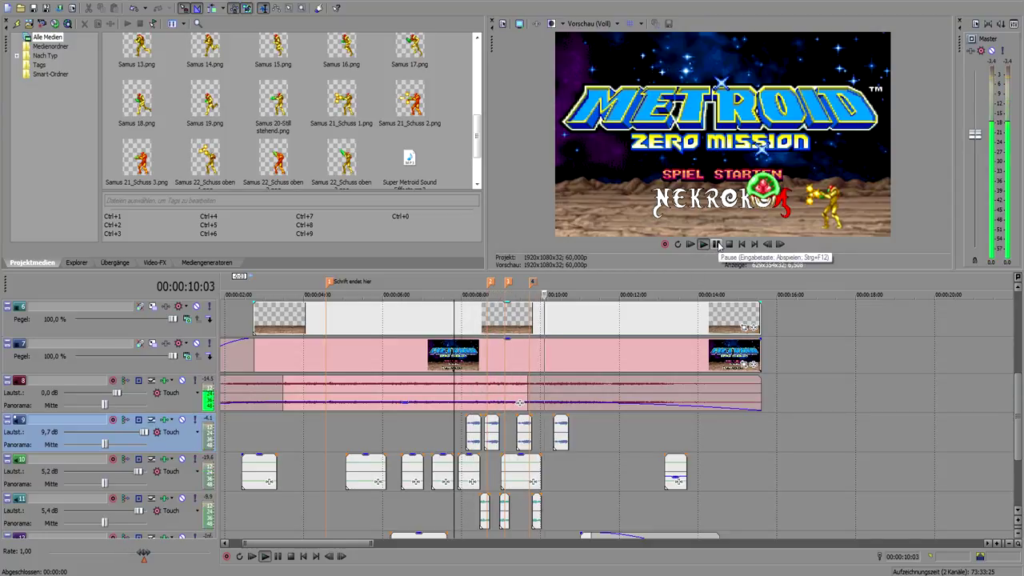
left_click(717, 245)
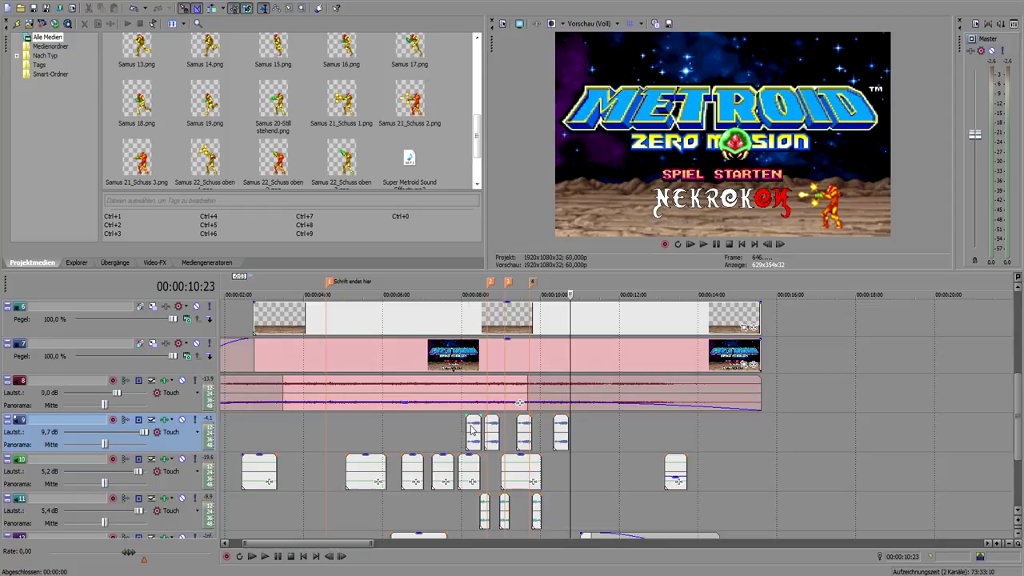
- Select the first shot sound on track 9 and inspect it closely alongside the neighbouring sound events
left_click(472, 429)
scroll(527, 475, "up", 3)
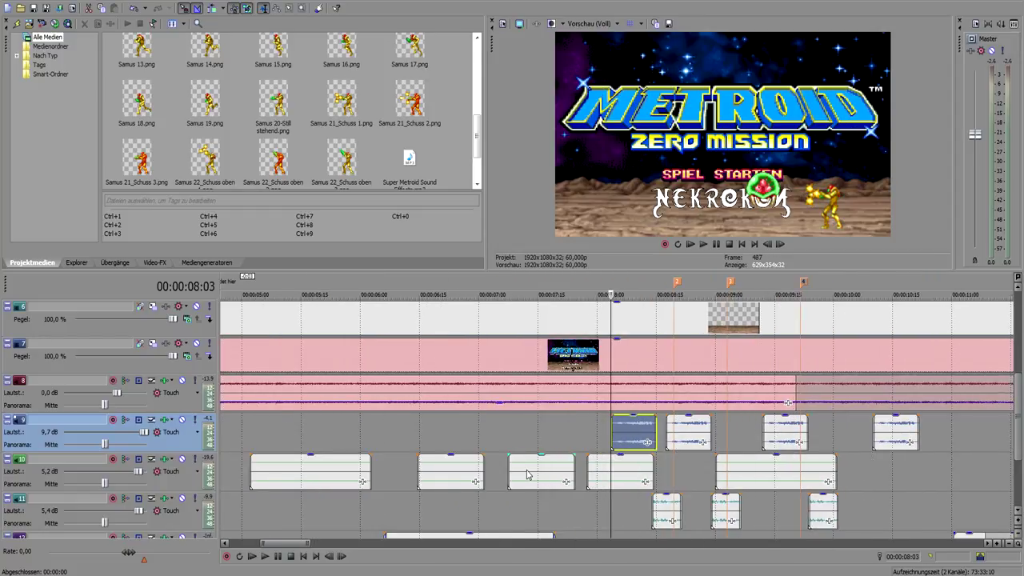
scroll(527, 475, "down", 3)
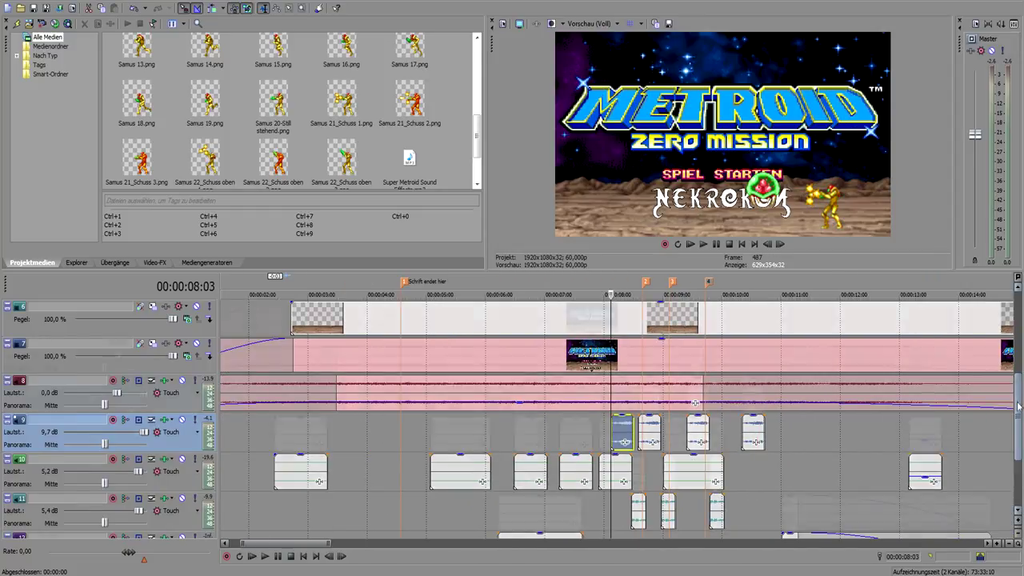
- Play the second sound event on track 10 from its start at 00:00:05:02 and pause it
scroll(1018, 406, "down", 1)
left_click(430, 428)
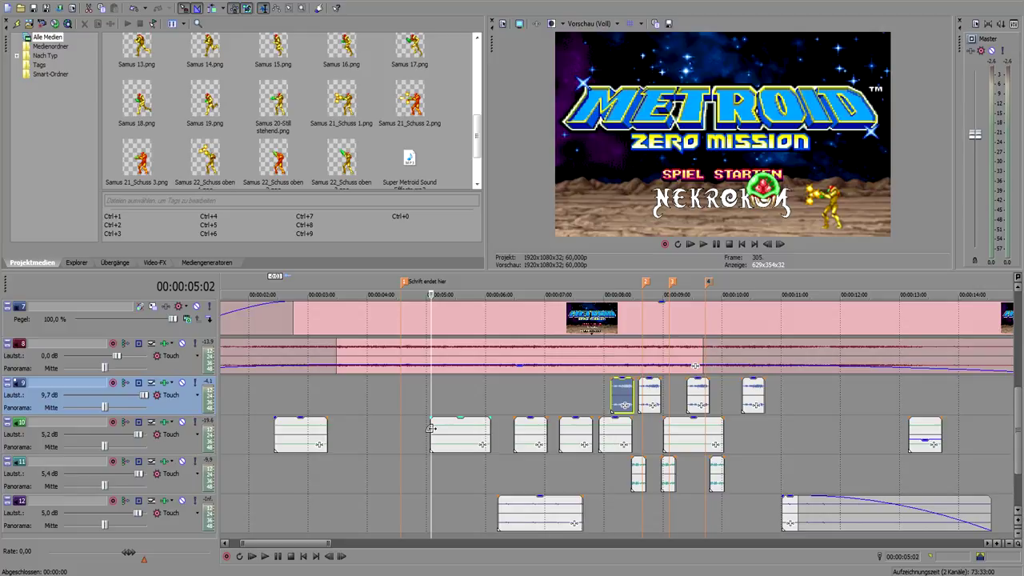
left_click(704, 244)
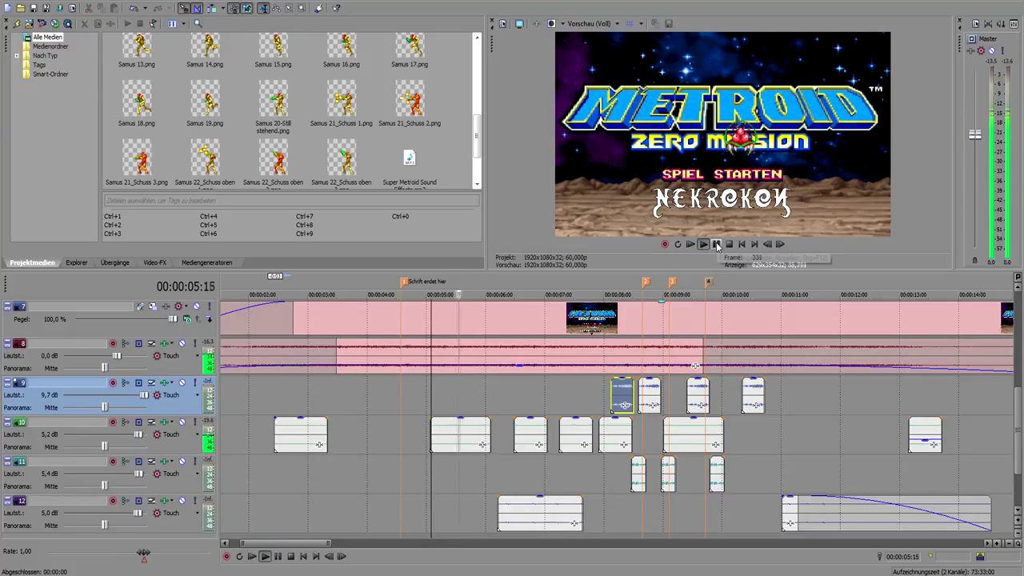
left_click(716, 244)
- Play the first sound event on track 10, continue from 00:00:05:04 through the following ones and pause at 00:00:07:13
left_click(302, 436)
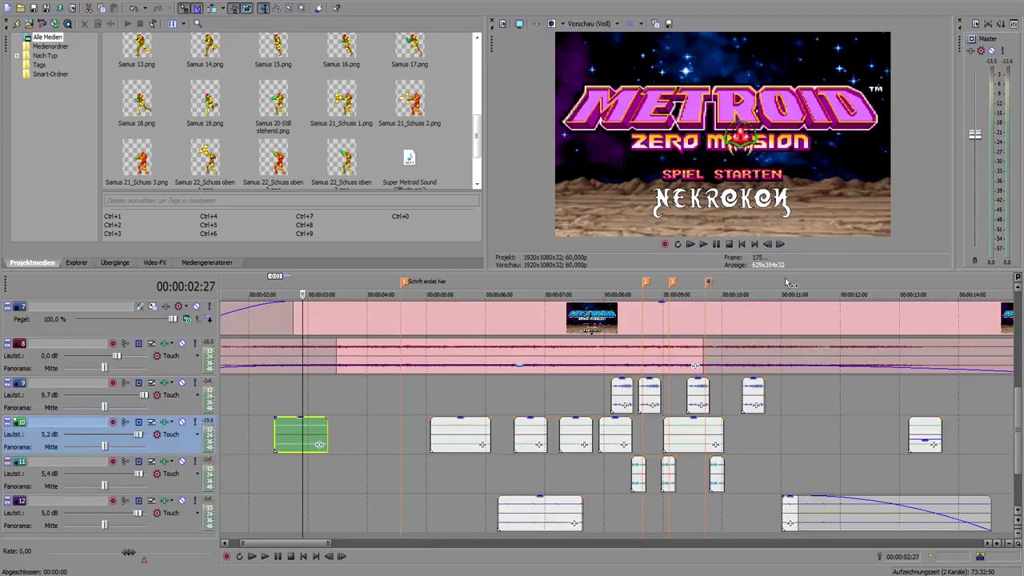
left_click(701, 245)
left_click(433, 288)
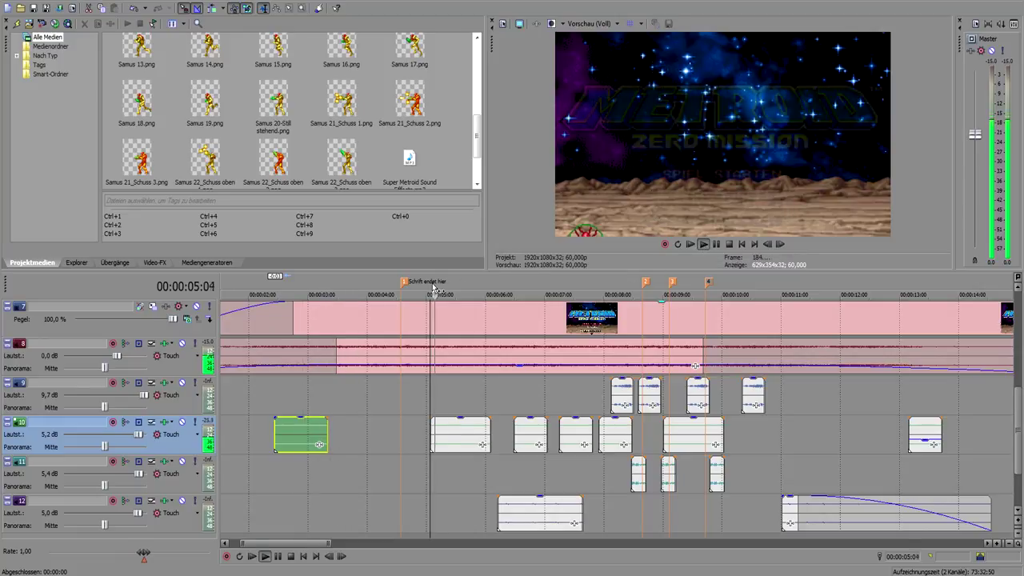
left_click(717, 244)
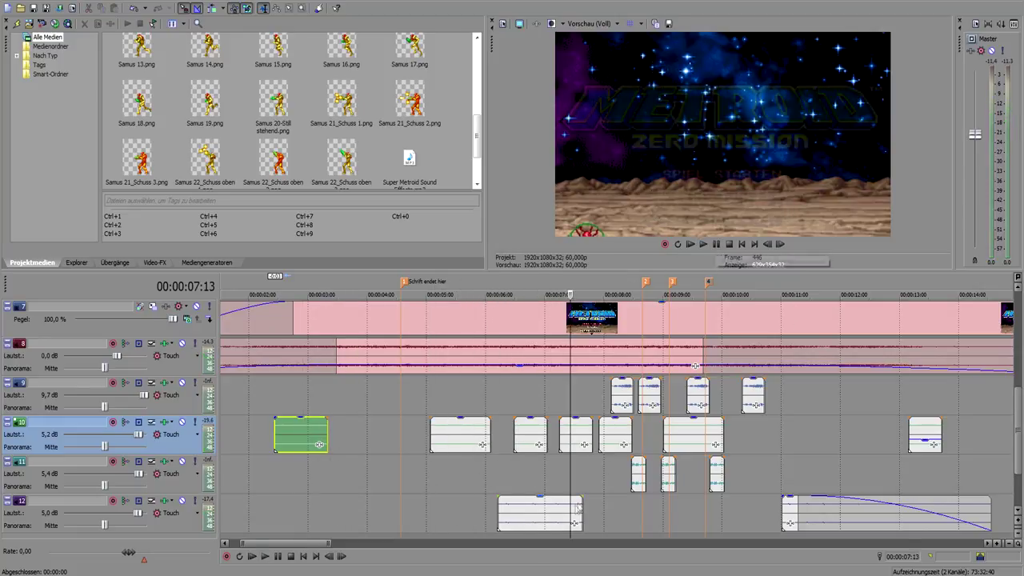
- Select the first sound event on track 12 and play it from 00:00:06:17
left_click(521, 522)
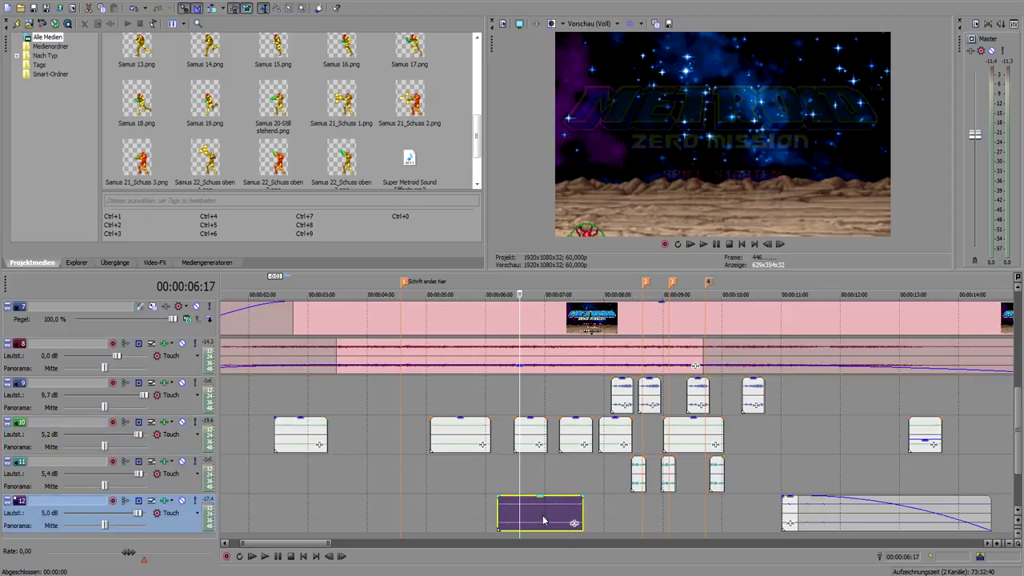
left_click(711, 246)
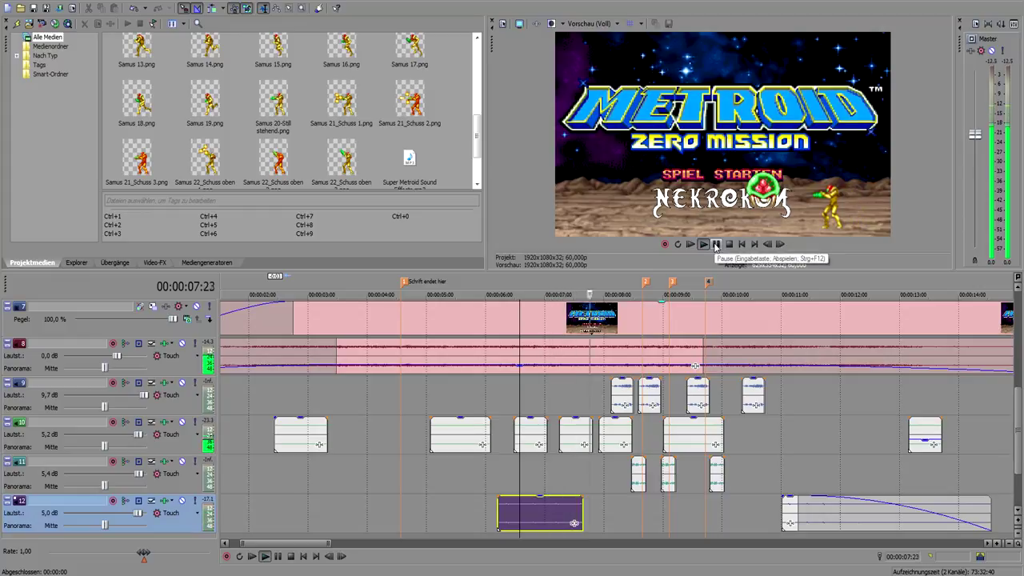
- Pause playback, select the first sound event on track 11 and inspect its start frame by frame around 00:00:08:14
left_click(716, 244)
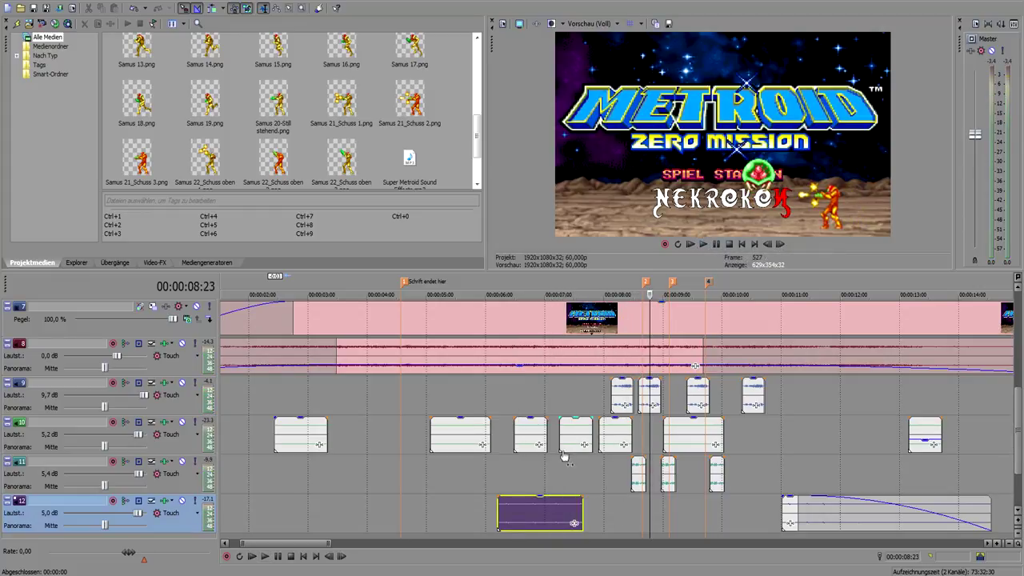
left_click(637, 472)
scroll(636, 473, "up", 4)
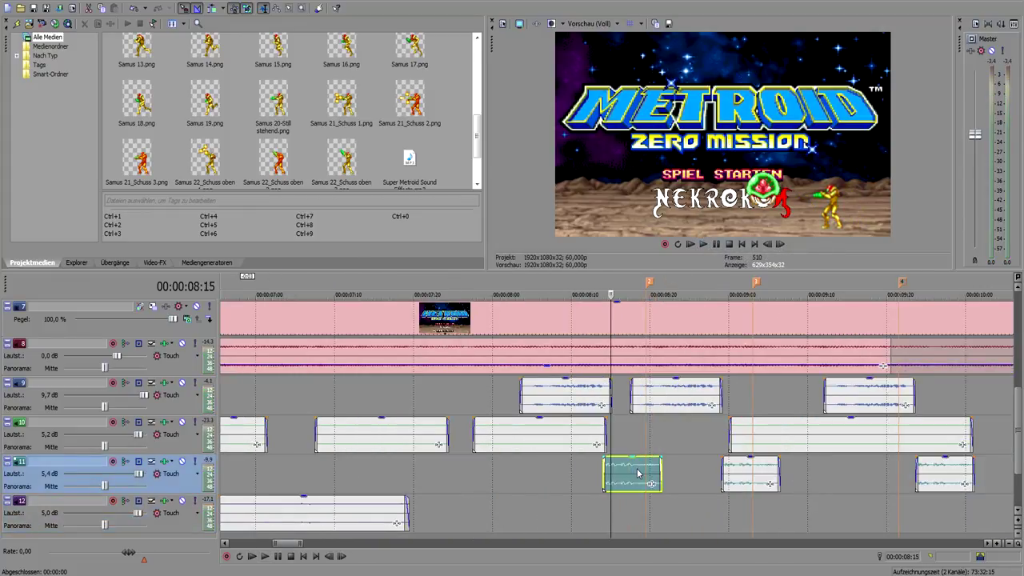
scroll(612, 478, "up", 2)
key("Left")
key("Left")
key("Right")
key("Right")
key("Right")
key("Right")
key("Right")
key("Right")
key("Left")
key("Left")
key("Left")
key("Left")
key("Left")
key("Left")
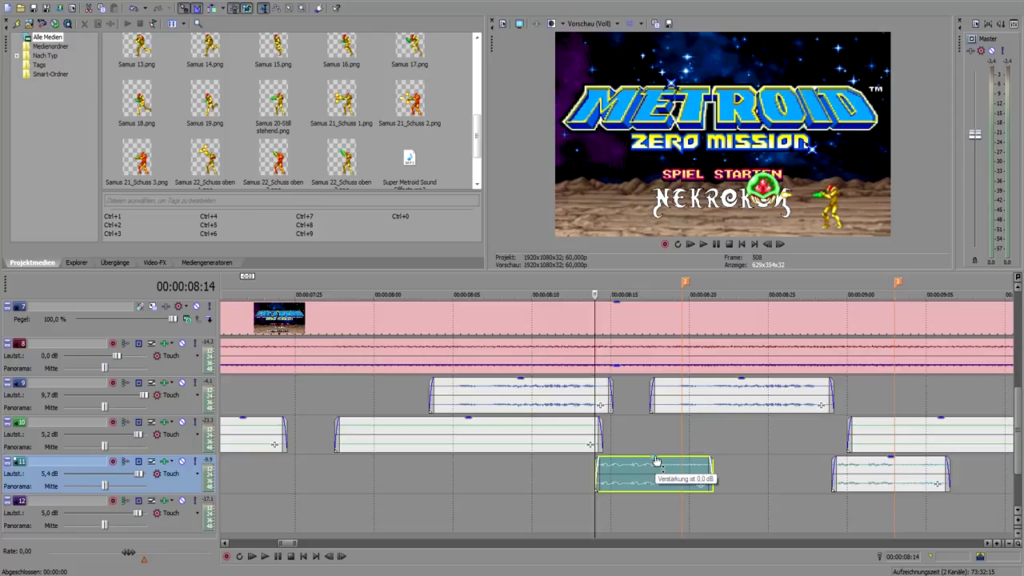
key("Right")
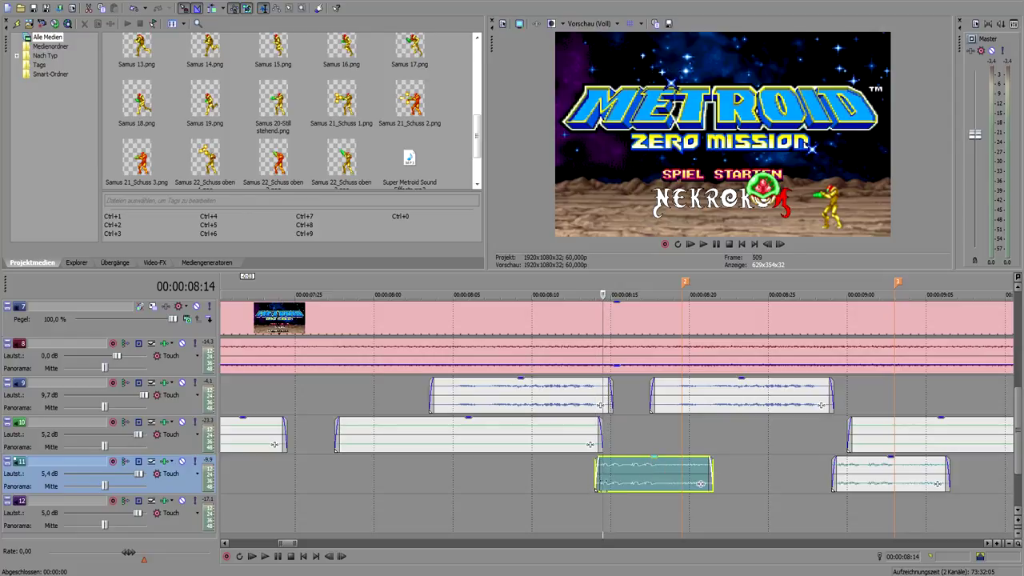
- Shift the first sound event on track 11 one frame later to the playhead and move it back to its original start
scroll(599, 486, "up", 2)
left_click_drag(631, 472, 640, 471)
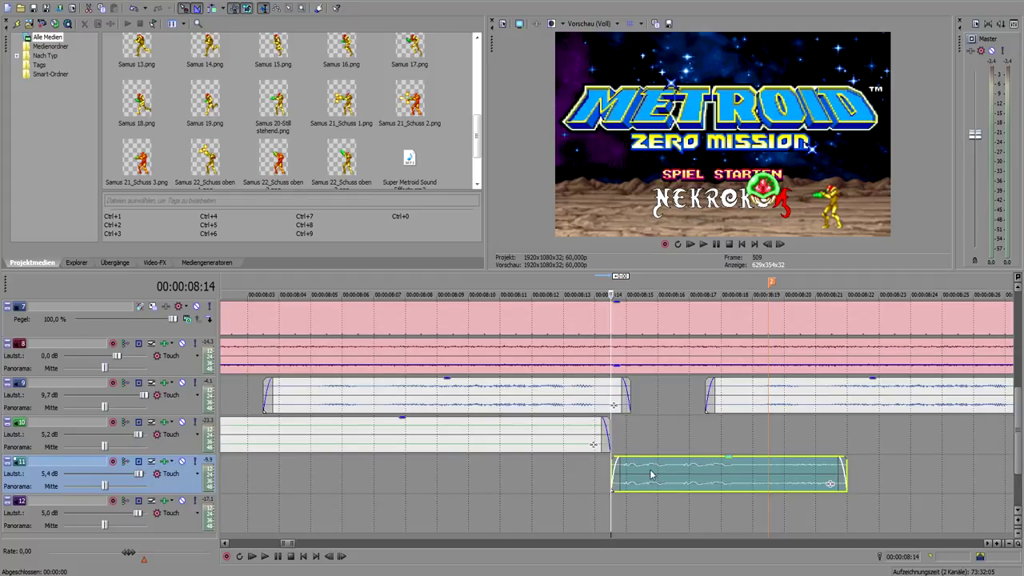
left_click_drag(654, 475, 625, 478)
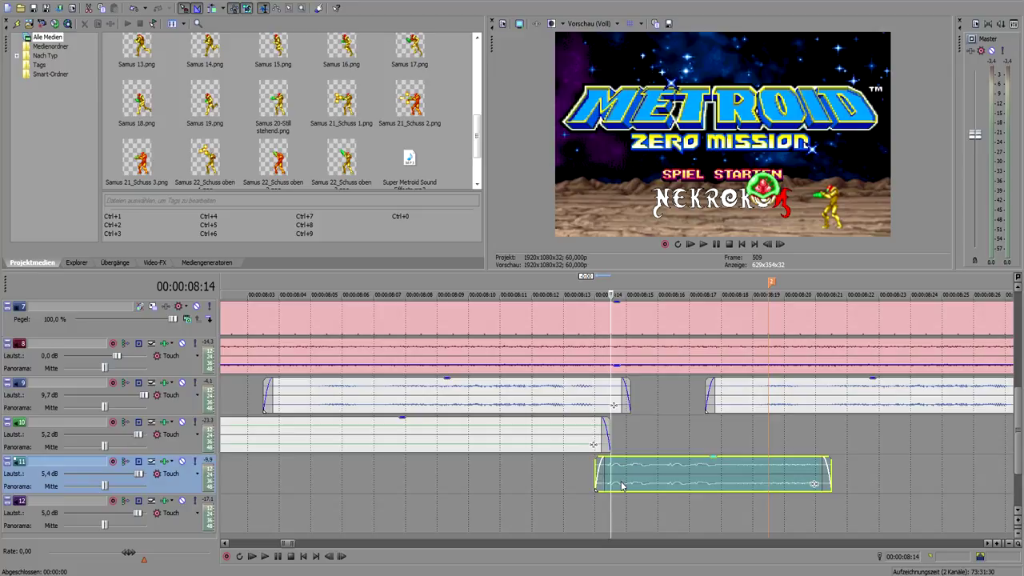
- Select the first sound event on track 12 and play it from 00:00:06:09
scroll(646, 499, "down", 4)
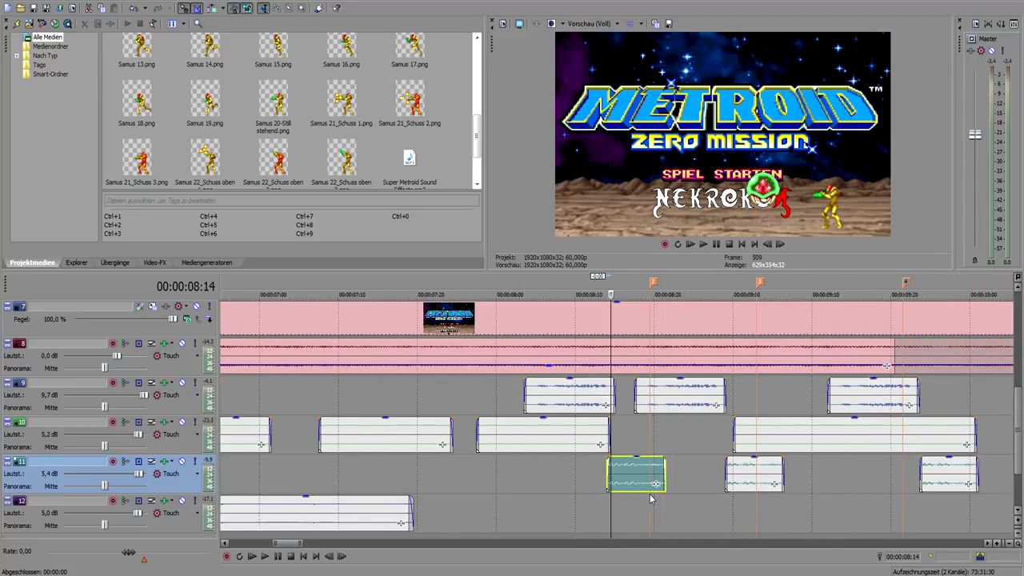
scroll(1020, 427, "down", 2)
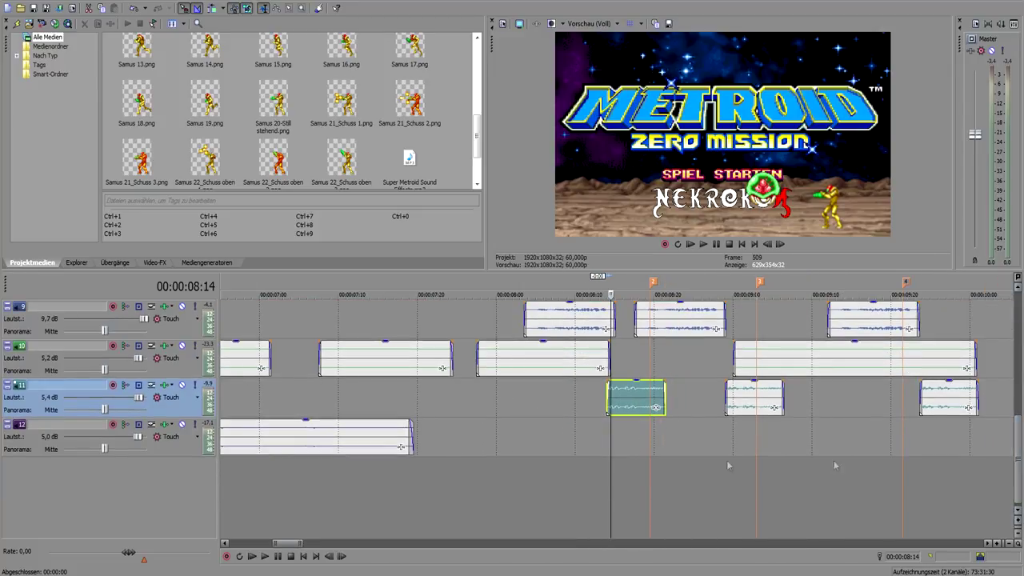
left_click(286, 445)
scroll(312, 471, "down", 3)
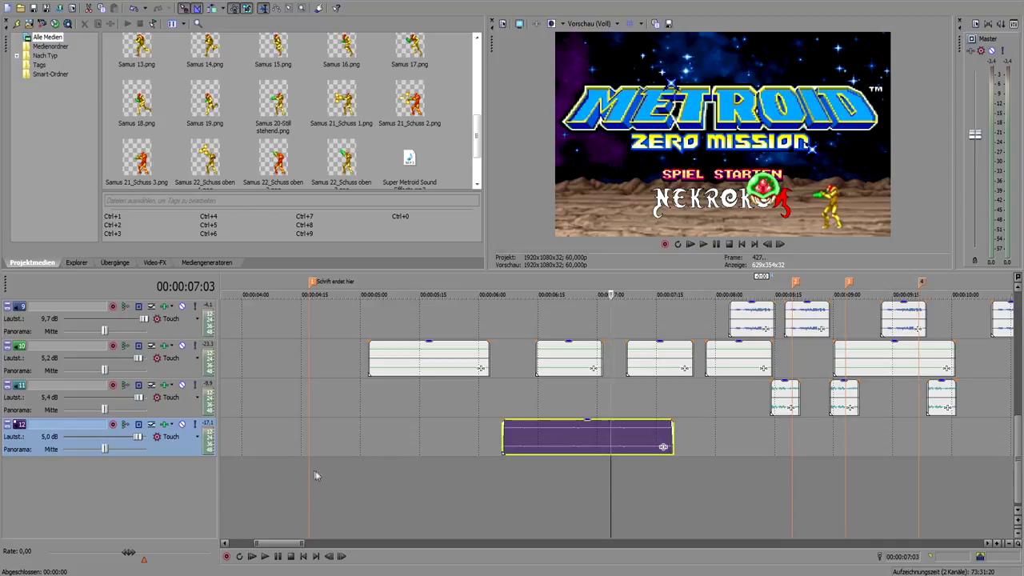
left_click(514, 444)
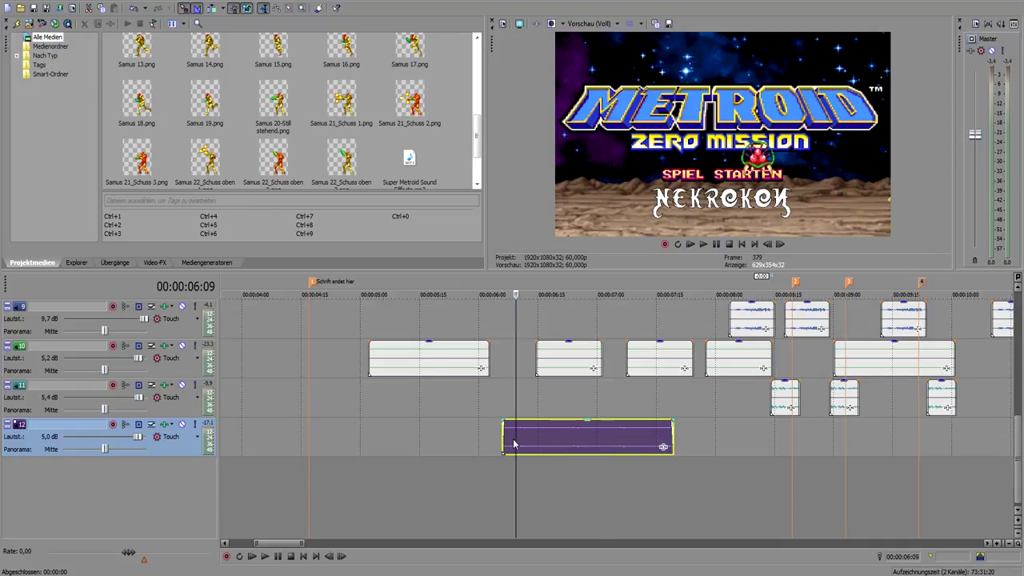
left_click(703, 247)
- Select the second, fading sound event on track 12 and check the preview at several points from 00:00:11:08 to 00:00:13:04
scroll(602, 441, "down", 3)
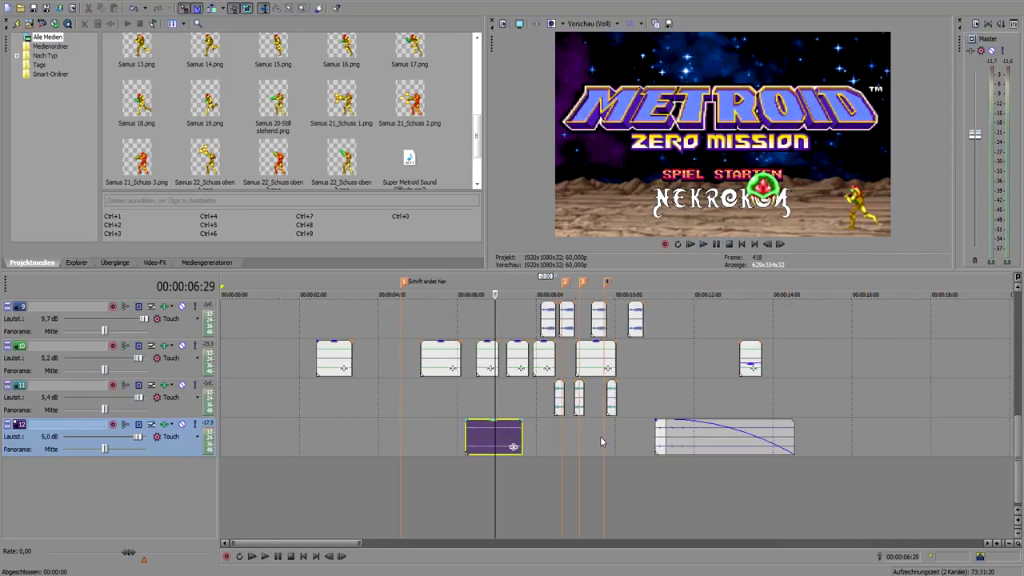
left_click(665, 432)
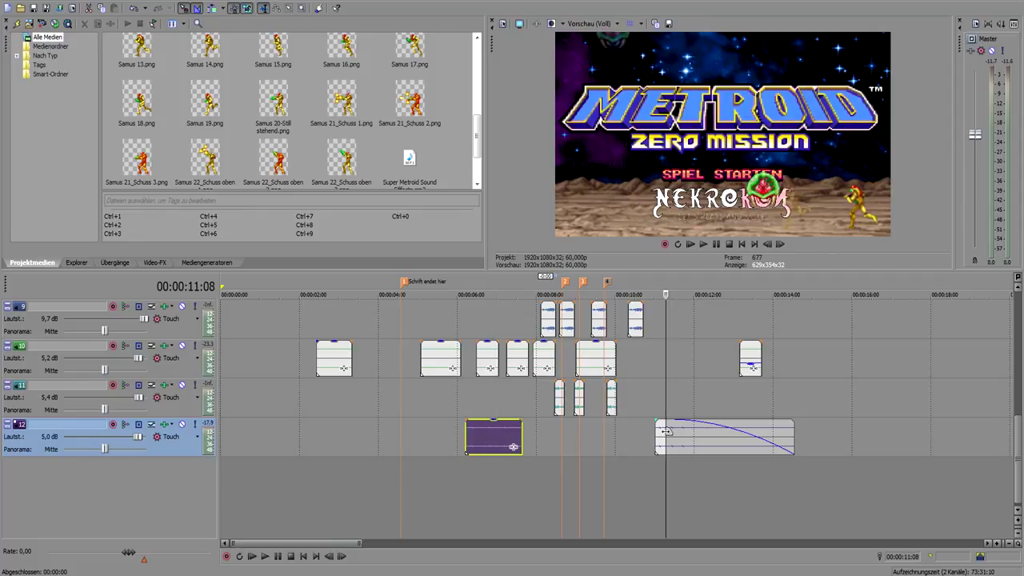
left_click(692, 434)
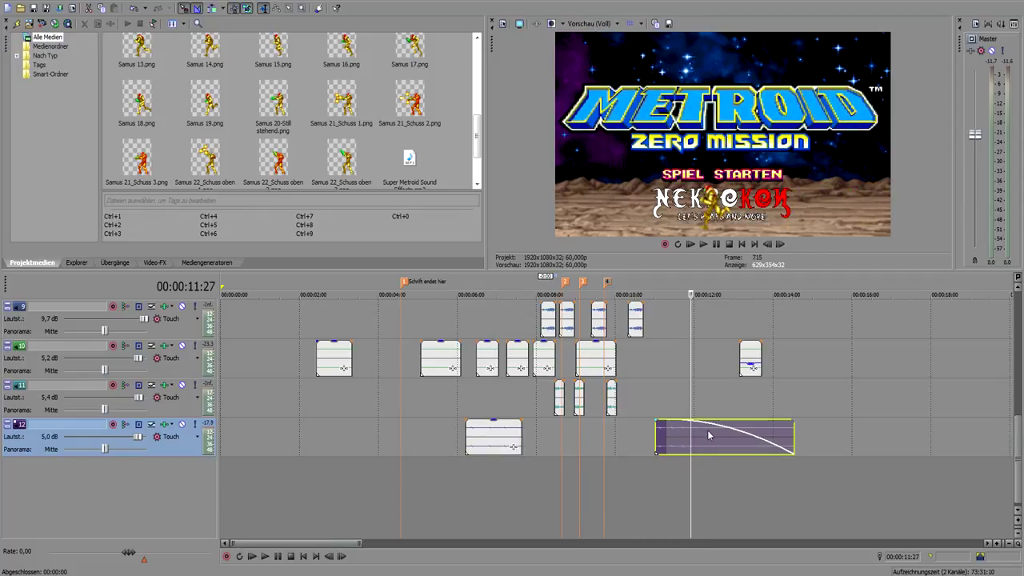
left_click(705, 435)
left_click(727, 442)
left_click(744, 445)
left_click(738, 441)
left_click(727, 441)
left_click(738, 441)
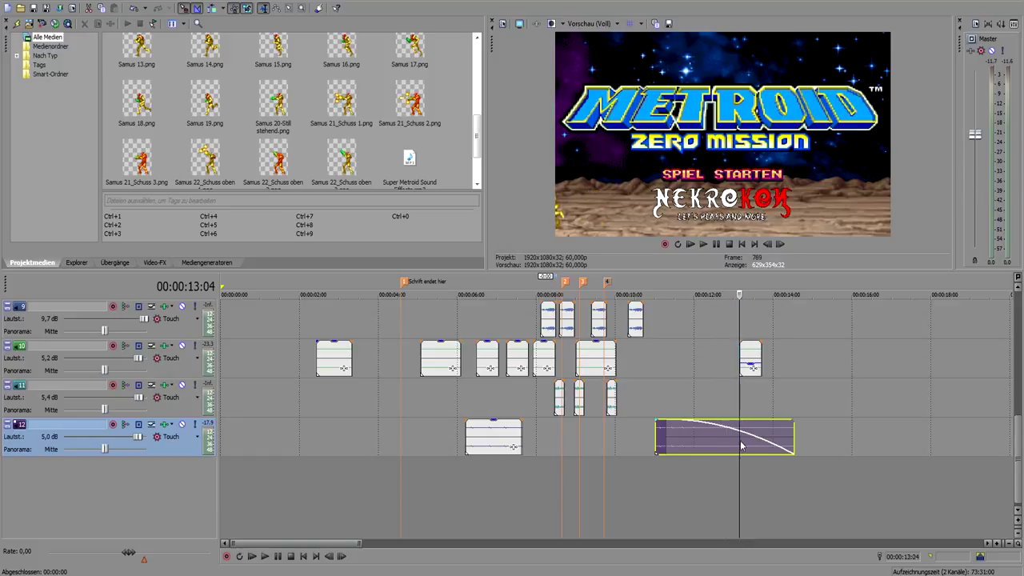
- Select the last sound event on track 10, play from shortly before it and pause
left_click(745, 368)
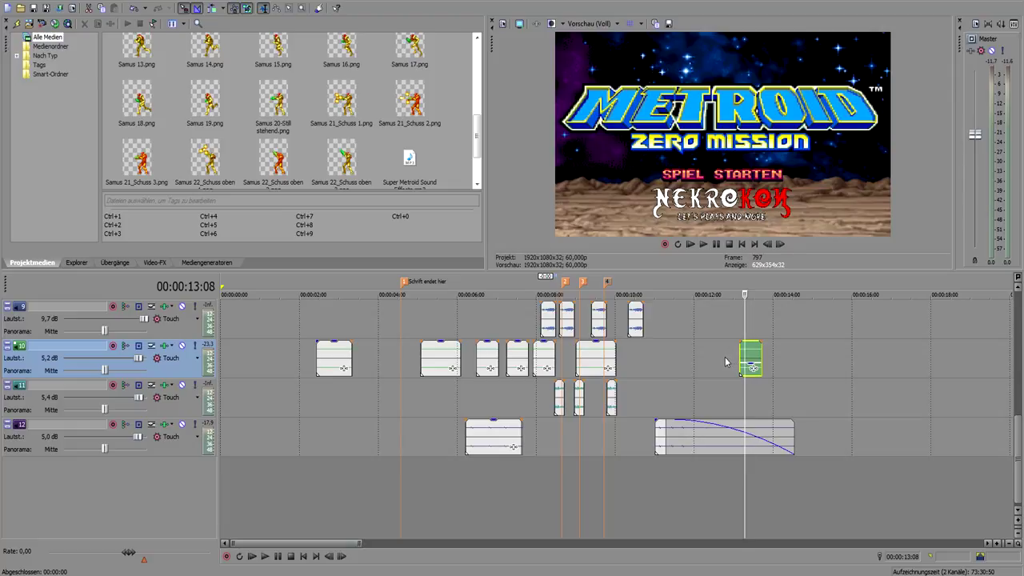
left_click(723, 363)
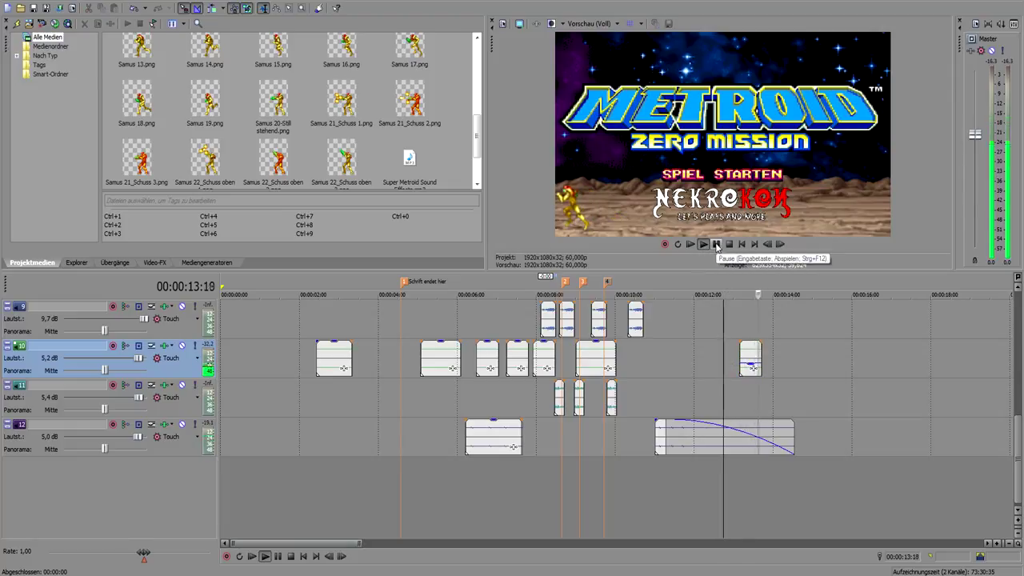
left_click(715, 247)
- Try fade-outs at the end of the ground layer on track 6 and the title background on track 7, and remove both again
left_click_drag(1019, 442, 1019, 375)
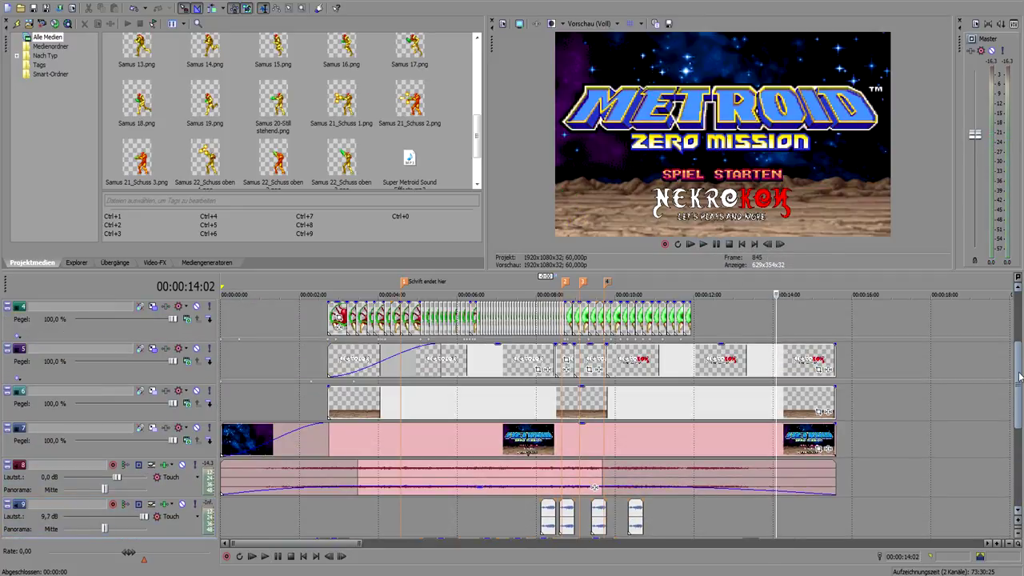
left_click(796, 328)
scroll(686, 446, "up", 3)
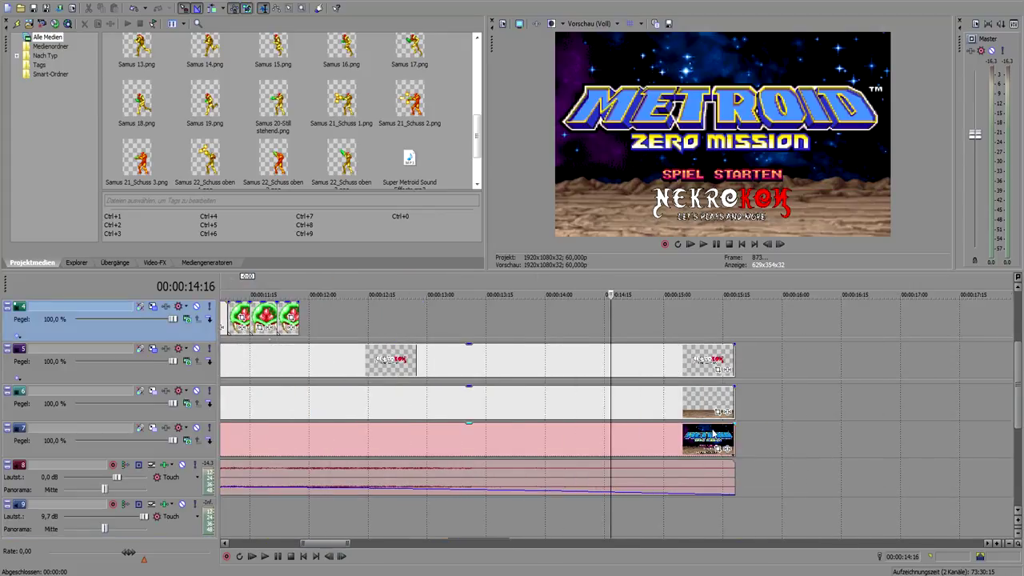
left_click(685, 445)
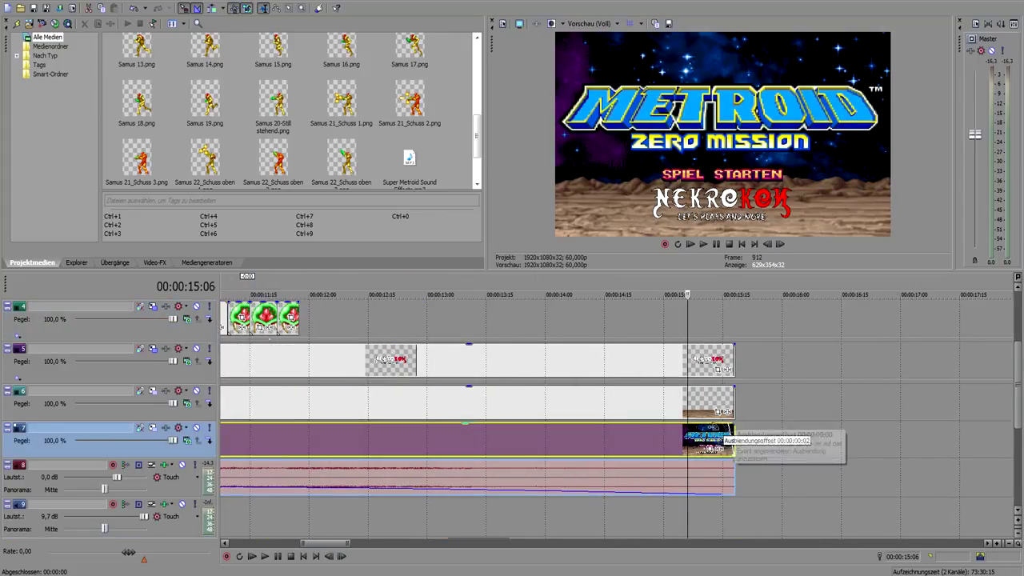
left_click_drag(734, 388, 531, 392)
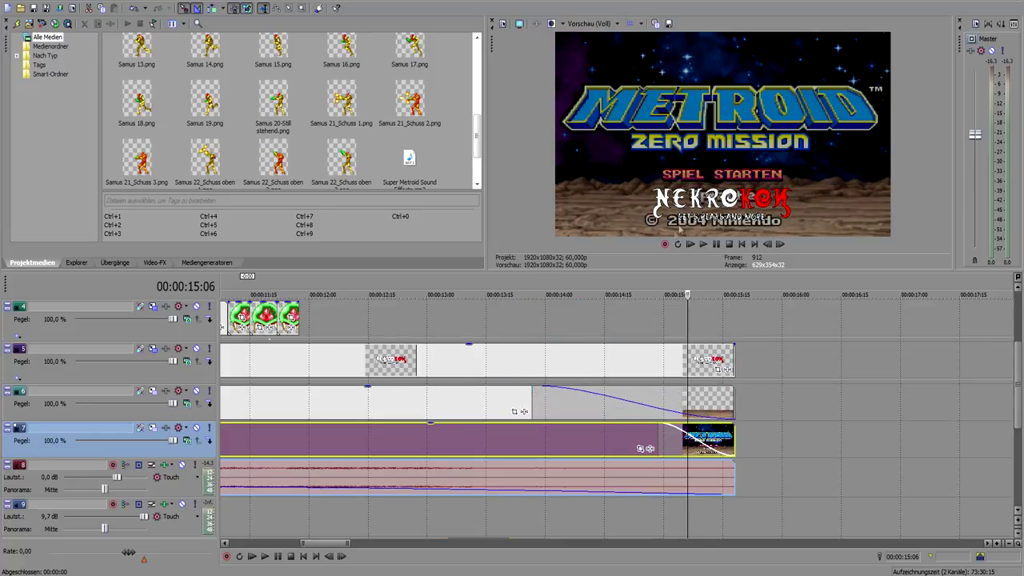
left_click_drag(528, 404, 733, 388)
left_click_drag(653, 435, 734, 432)
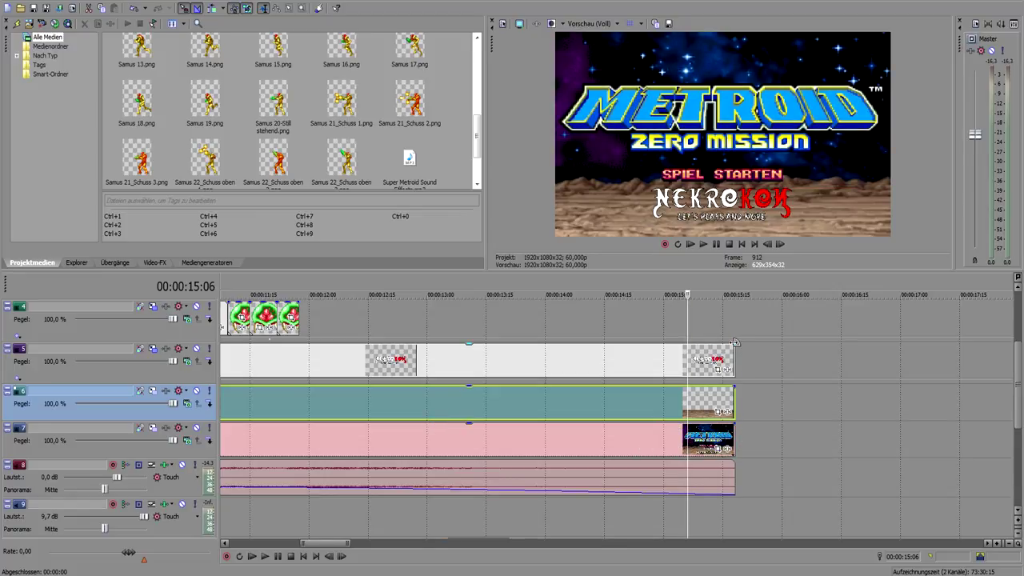
left_click_drag(731, 342, 887, 362)
- Examine the overall arrangement of the Samus, Metroid, shot and logo clips on the video tracks across the whole timeline
left_click_drag(1018, 404, 1018, 363)
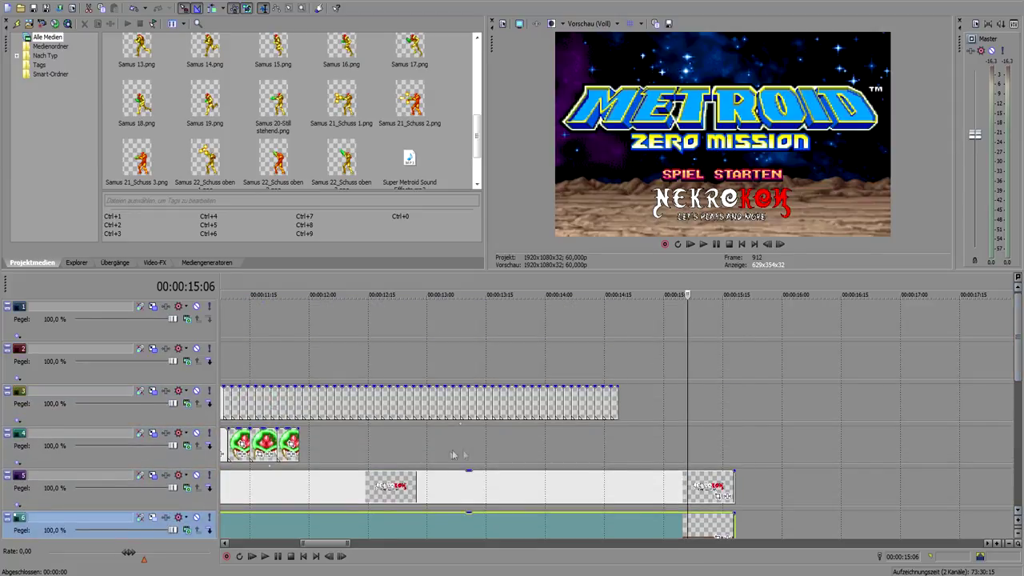
scroll(499, 455, "down", 8)
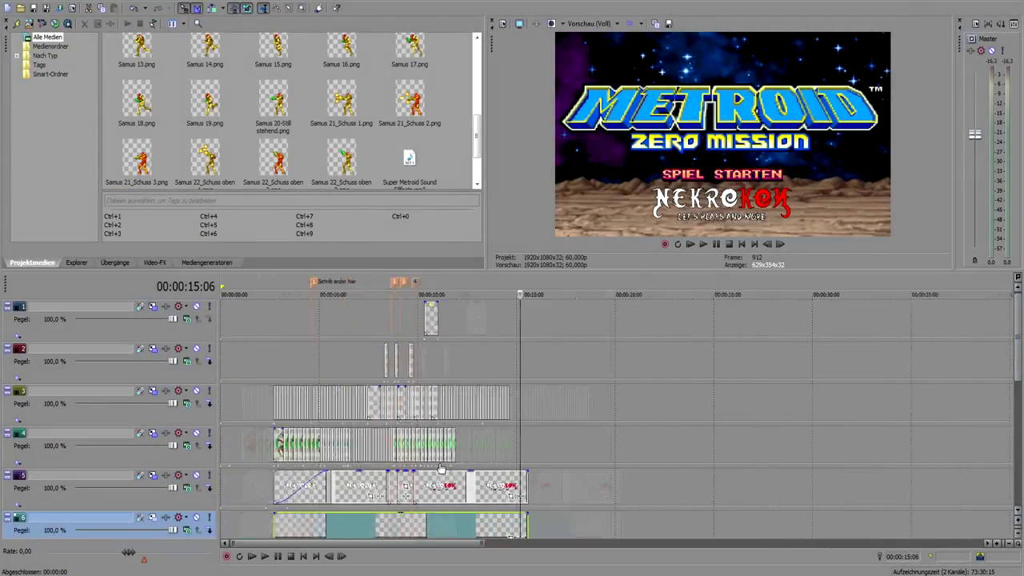
scroll(440, 469, "down", 2)
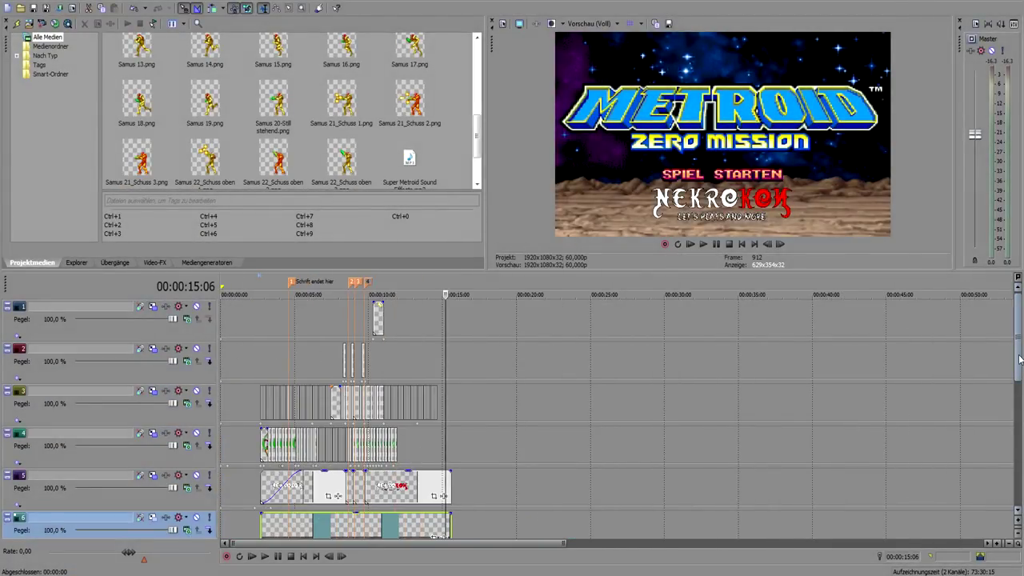
scroll(1019, 359, "down", 5)
scroll(1006, 352, "up", 5)
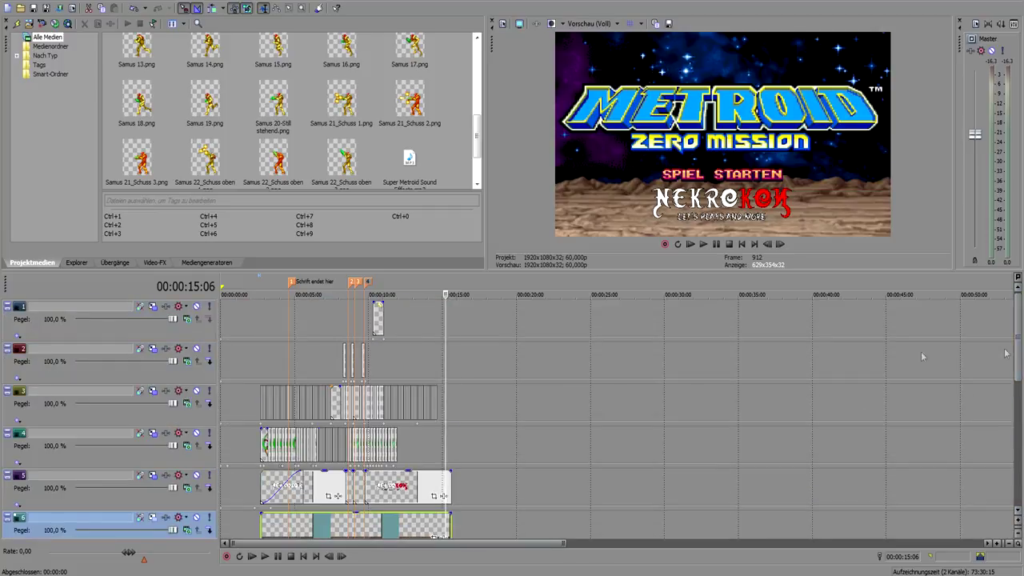
scroll(921, 357, "up", 6)
scroll(286, 387, "down", 2)
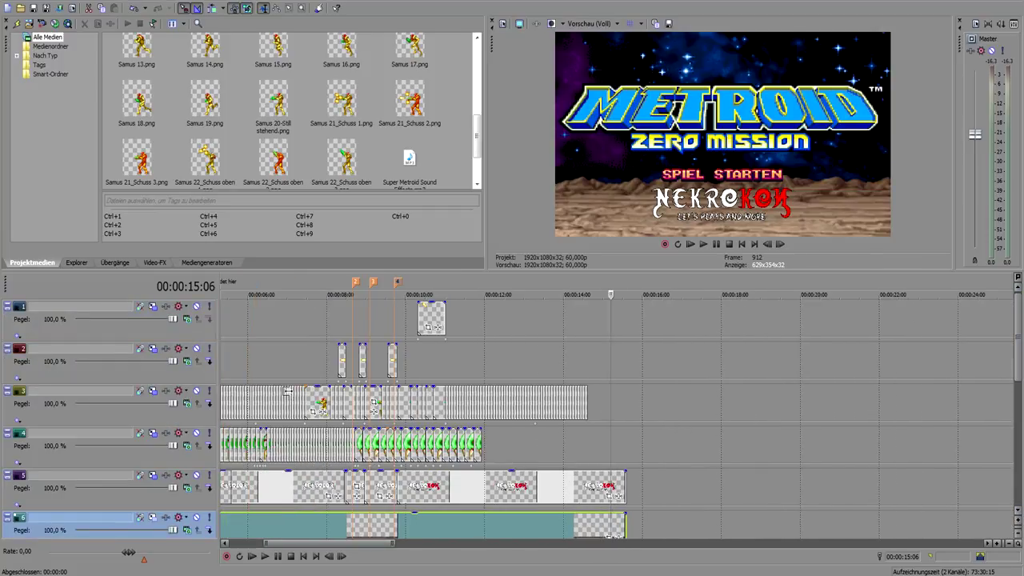